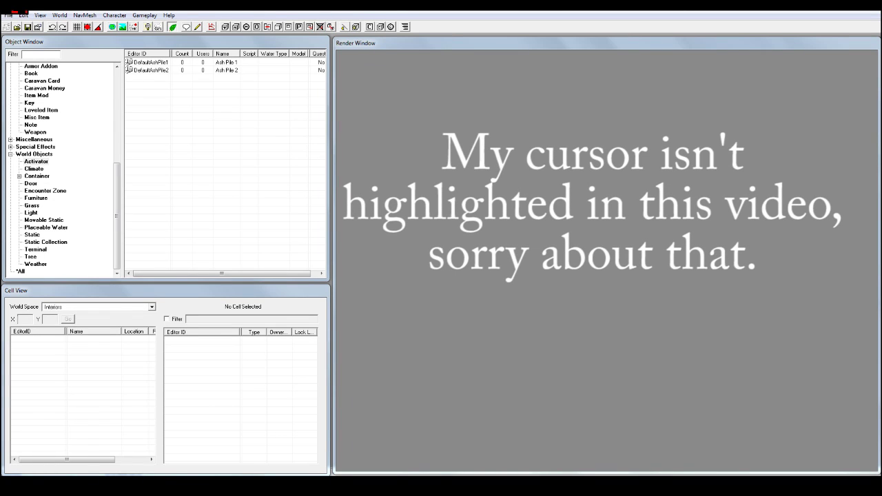
Enable FalloutNV.esm in the data file list and disable DeadMoney, HonestHearts, OldWorldBlues, LonesomeRoad and GunRunnersArsenal.
{"action": "left_click", "coordinate": [8, 15]}
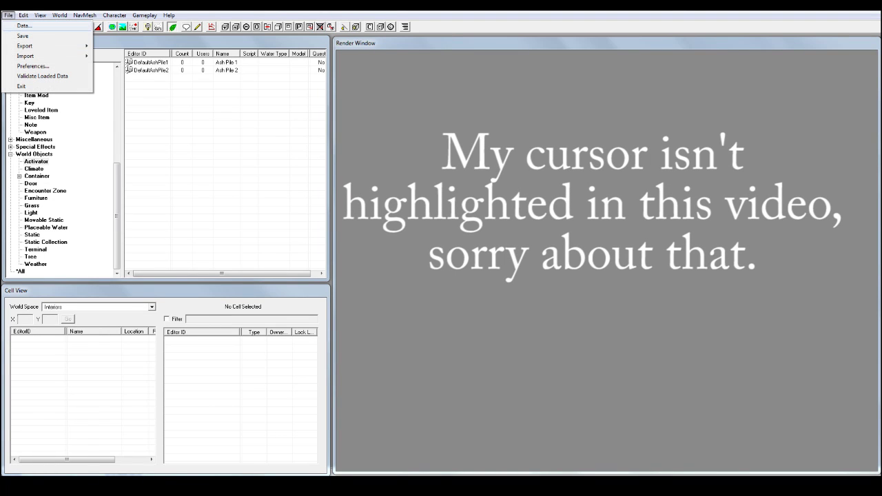
{"action": "left_click", "coordinate": [23, 25]}
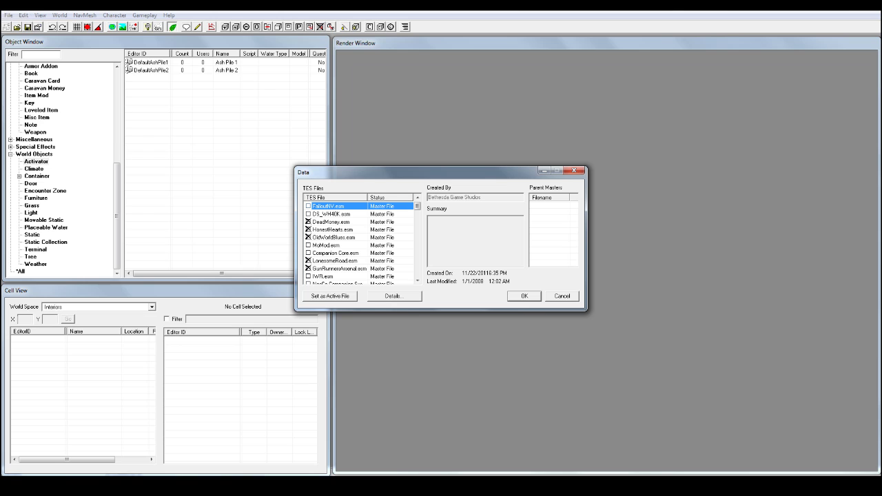
{"action": "double_click", "coordinate": [328, 206]}
{"action": "double_click", "coordinate": [330, 221]}
{"action": "double_click", "coordinate": [332, 230]}
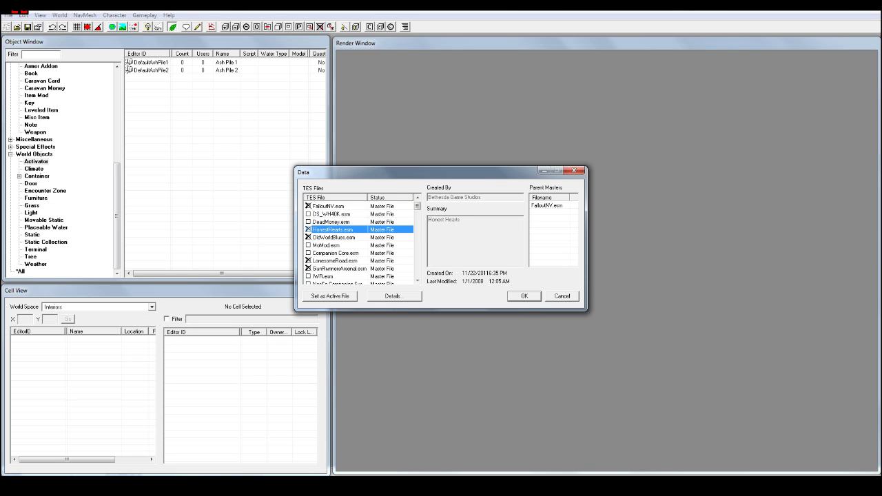
{"action": "double_click", "coordinate": [333, 237]}
{"action": "double_click", "coordinate": [335, 260]}
{"action": "double_click", "coordinate": [338, 268]}
{"action": "scroll", "coordinate": [359, 244], "scroll_direction": "down", "scroll_amount": 4}
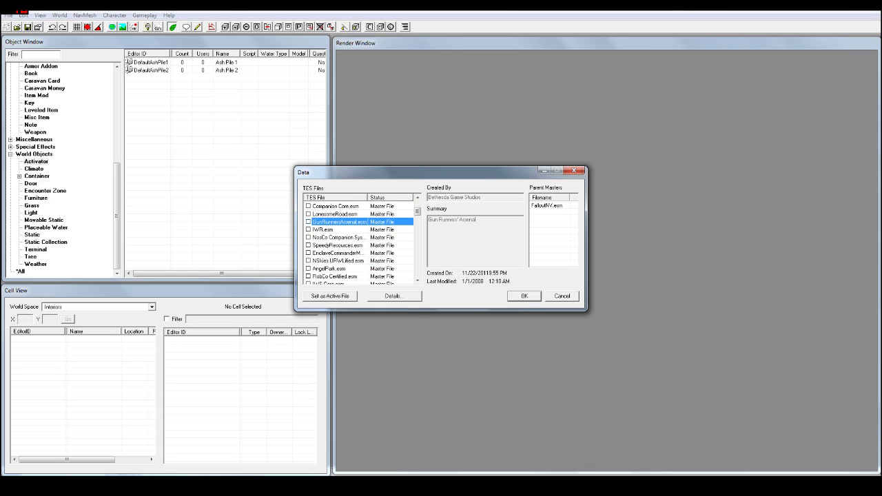
Enable the RobCo Certified.esm master file for loading.
{"action": "scroll", "coordinate": [358, 245], "scroll_direction": "up", "scroll_amount": 4}
{"action": "left_click", "coordinate": [332, 230]}
{"action": "scroll", "coordinate": [334, 255], "scroll_direction": "down", "scroll_amount": 2}
{"action": "left_click", "coordinate": [334, 277]}
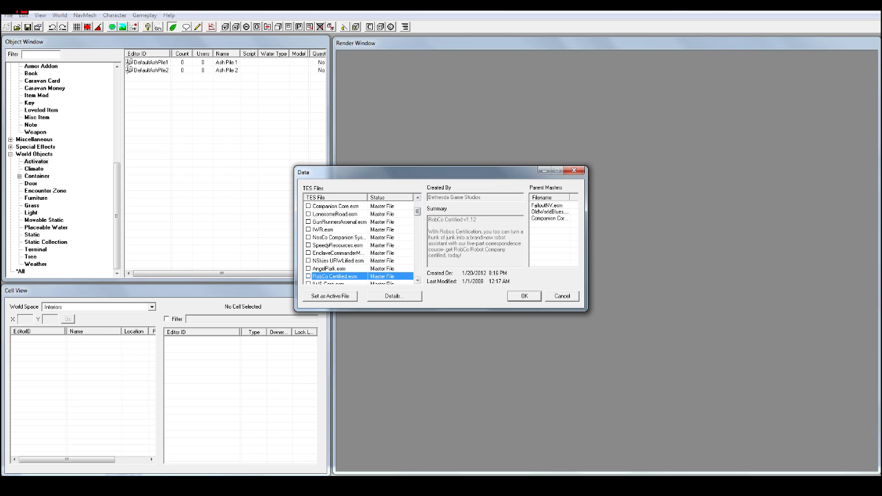
{"action": "left_click_drag", "start_coordinate": [424, 174], "coordinate": [426, 159]}
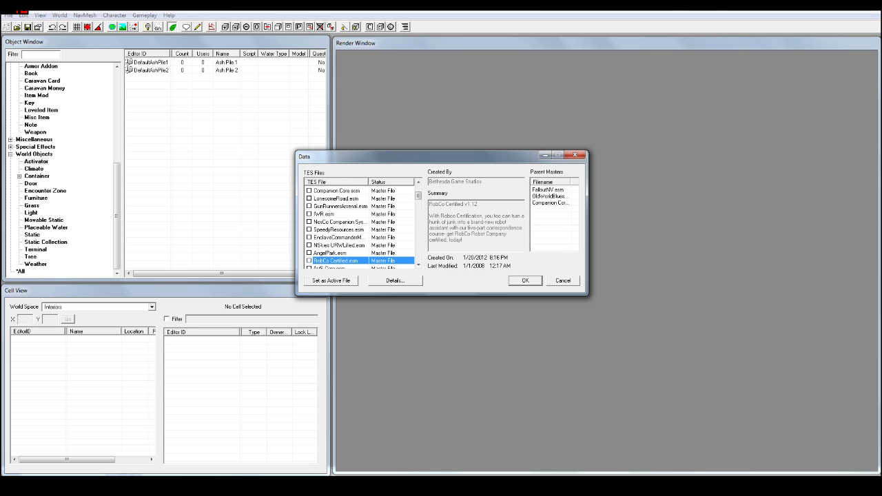
{"action": "left_click_drag", "start_coordinate": [418, 157], "coordinate": [412, 148]}
{"action": "left_click", "coordinate": [412, 257]}
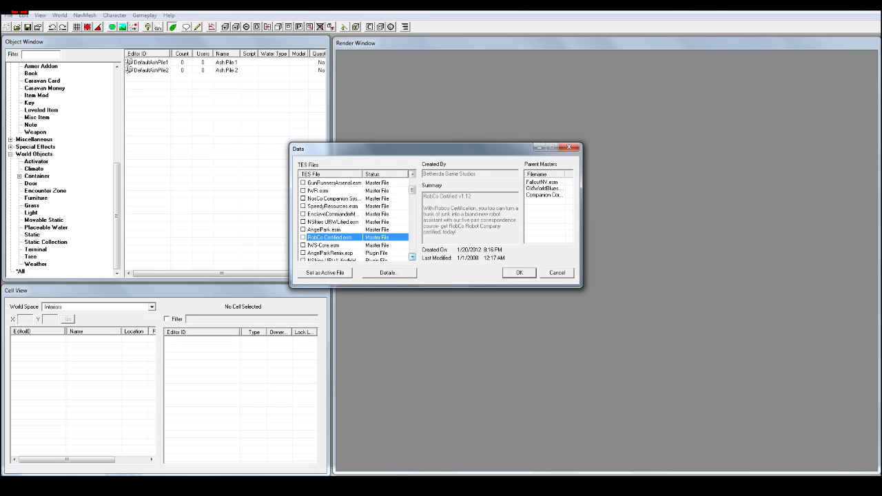
{"action": "left_click", "coordinate": [303, 237]}
Look through the plugin files in the data list for further RobCo entries.
{"action": "key", "text": "Down"}
{"action": "key", "text": "Down"}
{"action": "key", "text": "Down"}
{"action": "key", "text": "Down"}
{"action": "key", "text": "Down"}
{"action": "key", "text": "Down"}
{"action": "key", "text": "Down"}
{"action": "key", "text": "Down"}
{"action": "key", "text": "Down"}
{"action": "key", "text": "Down"}
{"action": "key", "text": "Down"}
{"action": "key", "text": "Down"}
{"action": "key", "text": "Down"}
{"action": "key", "text": "Down"}
{"action": "key", "text": "Down"}
{"action": "key", "text": "Down"}
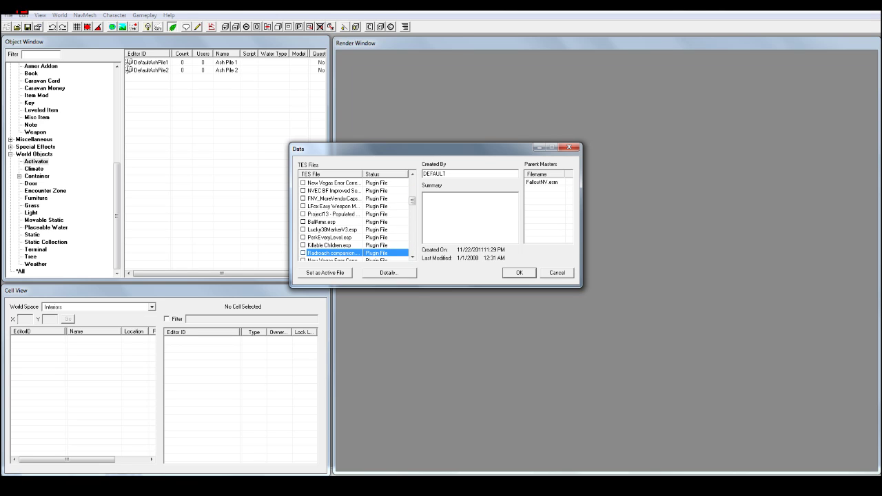
{"action": "double_click", "coordinate": [362, 174]}
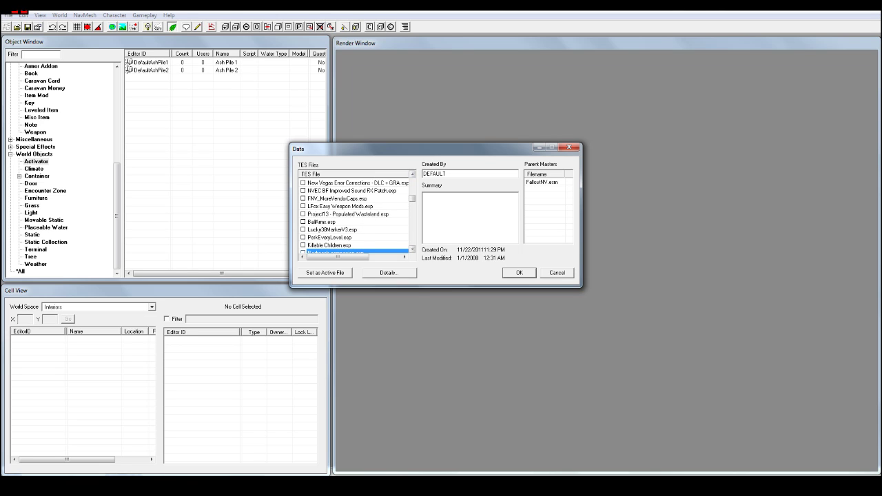
{"action": "key", "text": "r"}
{"action": "scroll", "coordinate": [355, 217], "scroll_direction": "down", "scroll_amount": 1}
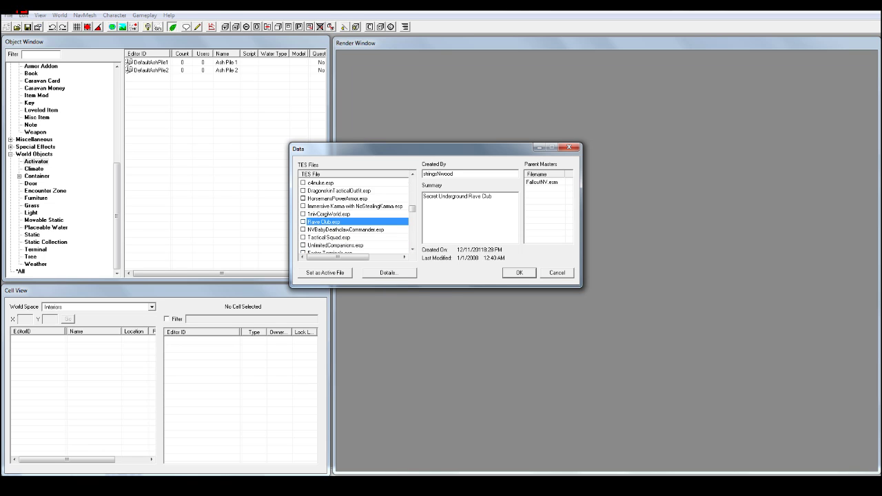
{"action": "key", "text": "r"}
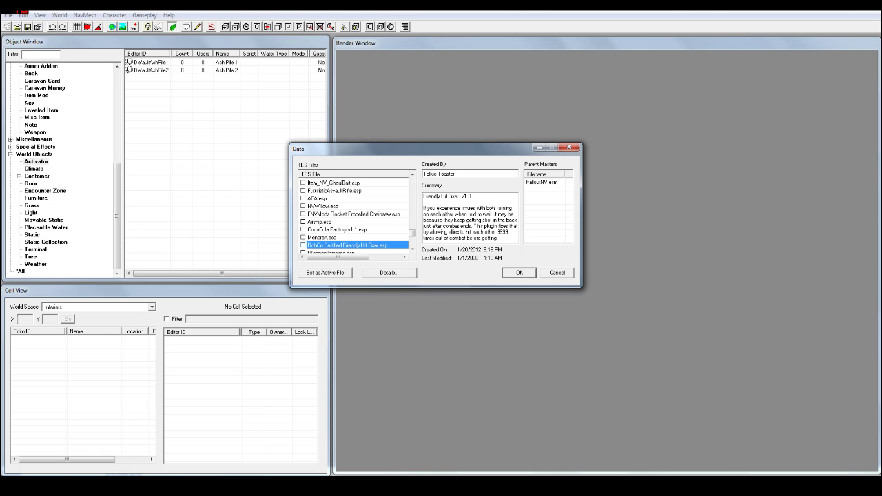
Load the selected master files into the editor.
{"action": "left_click_drag", "start_coordinate": [412, 234], "coordinate": [412, 182]}
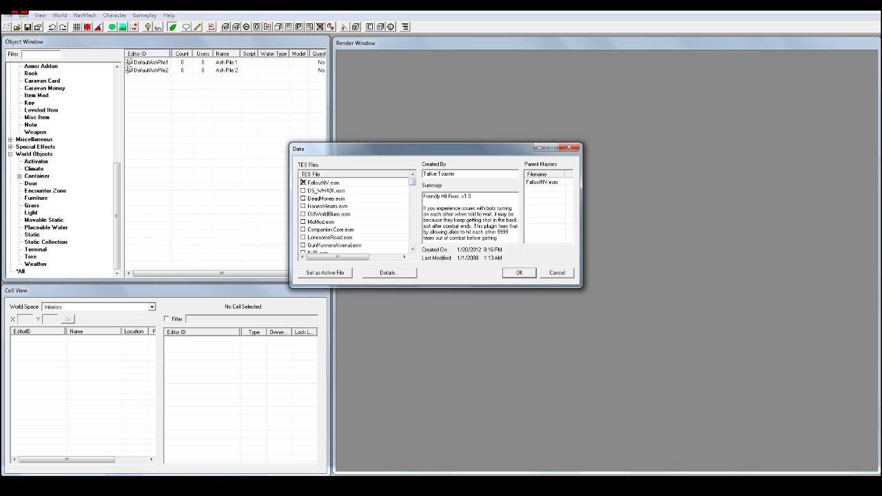
{"action": "left_click", "coordinate": [519, 272]}
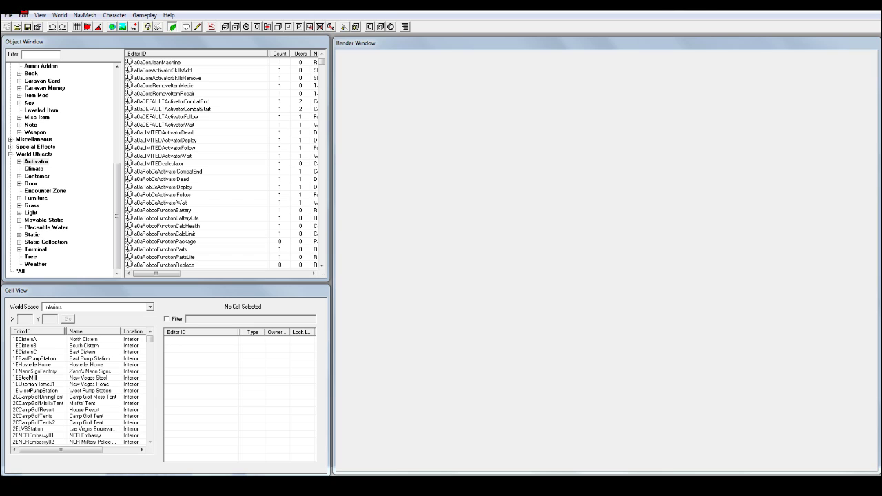
{"action": "left_click_drag", "start_coordinate": [146, 43], "coordinate": [147, 40]}
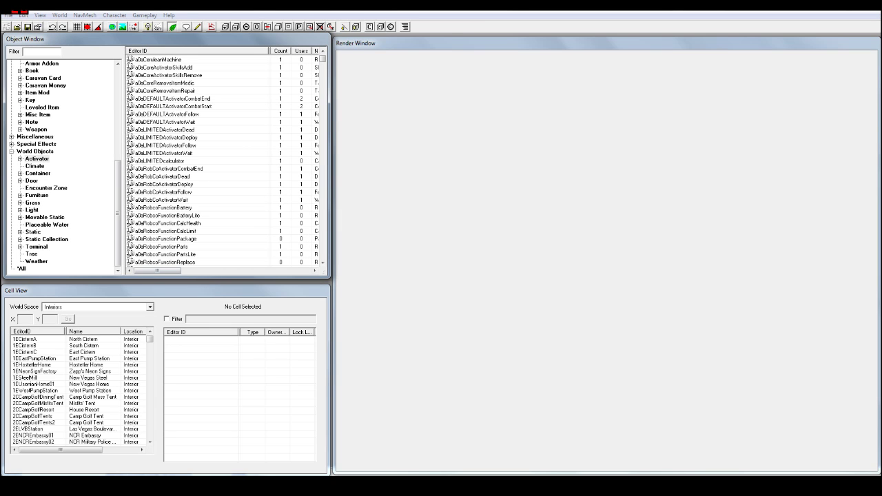
Switch the world space to WastelandNV and load the BoulderCity cell at 12, 5 in the render view.
{"action": "left_click", "coordinate": [149, 307]}
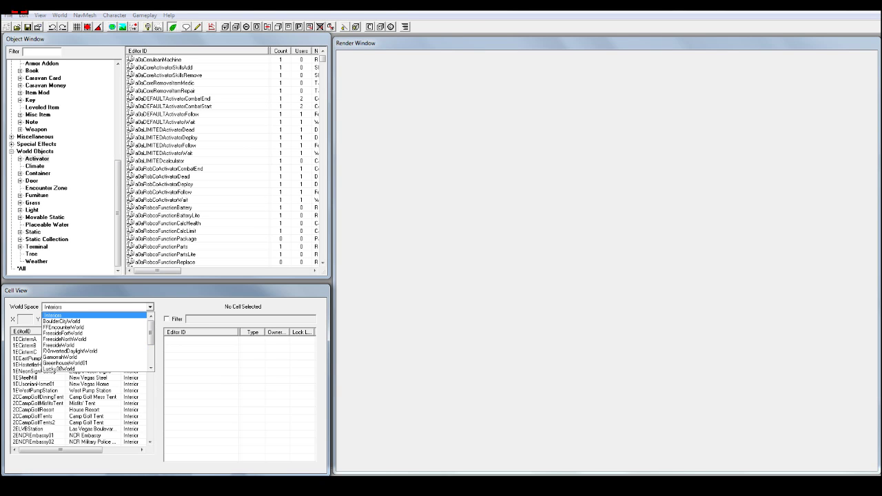
{"action": "left_click_drag", "start_coordinate": [150, 332], "coordinate": [151, 355]}
{"action": "left_click", "coordinate": [83, 363]}
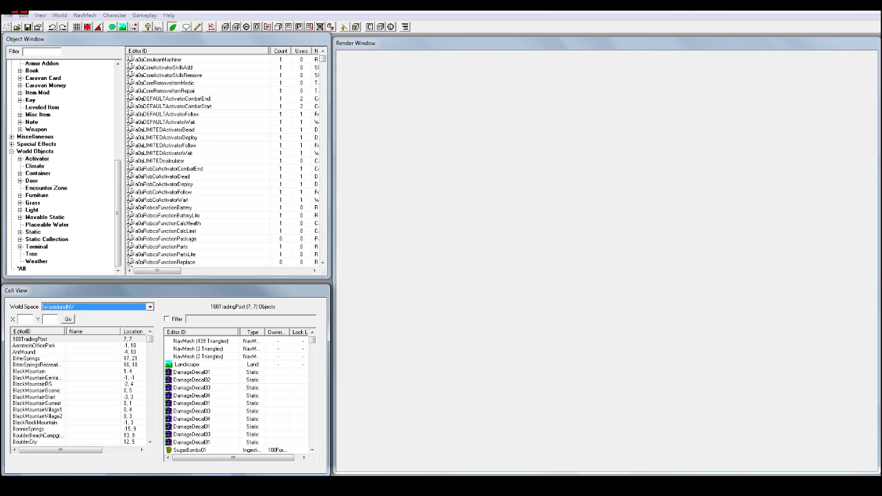
{"action": "left_click", "coordinate": [42, 353]}
{"action": "type", "text": "bou"}
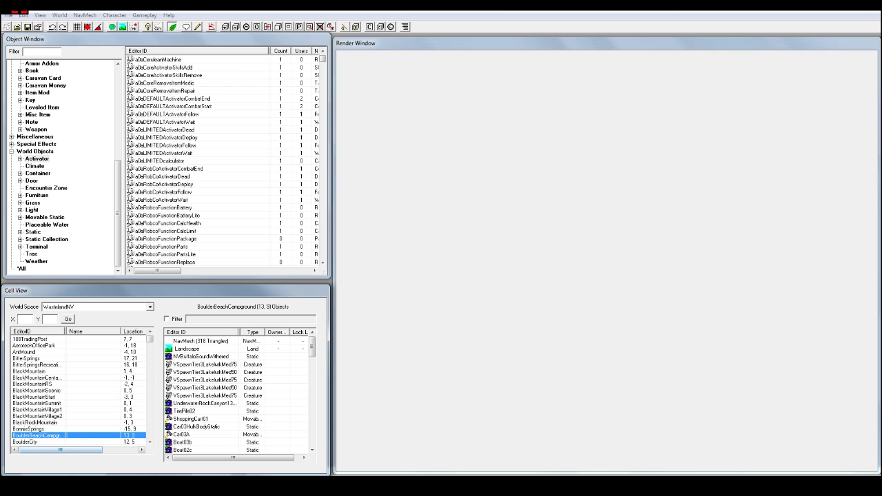
{"action": "left_click", "coordinate": [34, 441]}
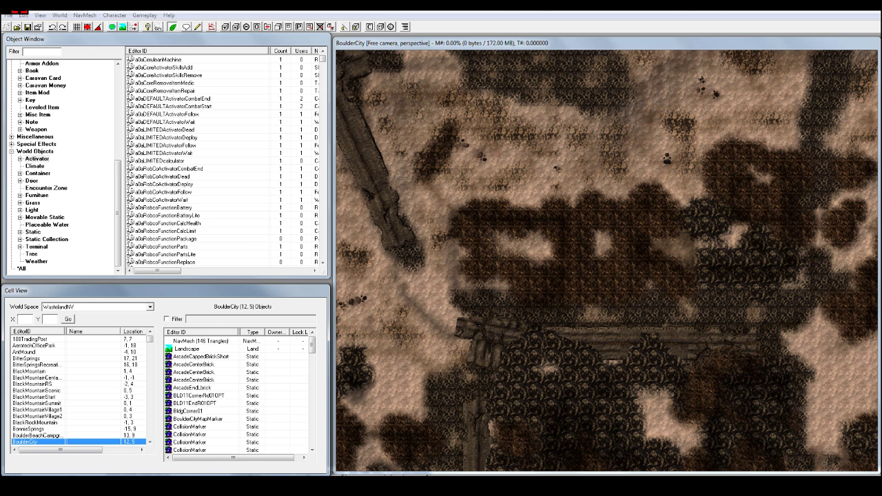
Go to an arcade brick object in BoulderCity and survey the surrounding street in the render view.
{"action": "left_click", "coordinate": [193, 372]}
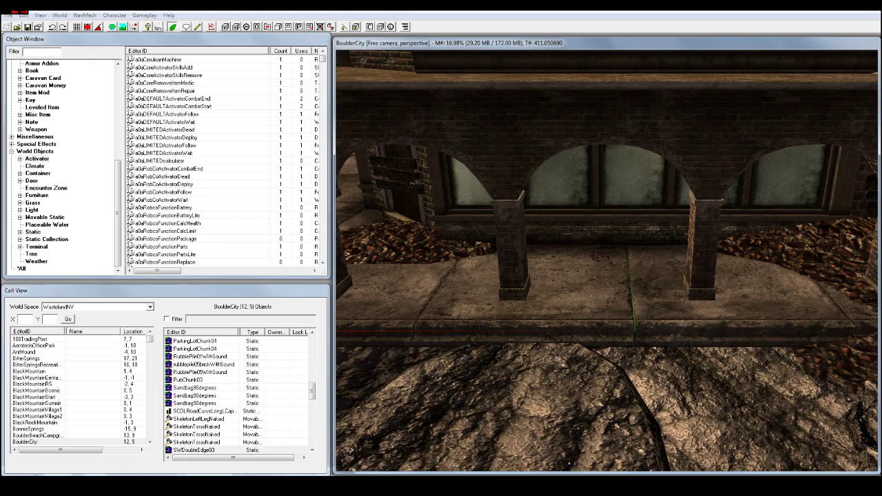
{"action": "left_click", "coordinate": [551, 383]}
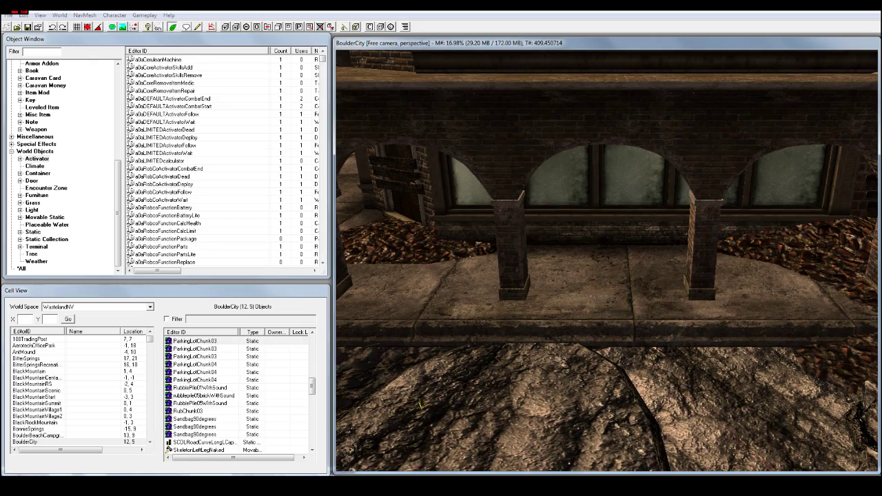
{"action": "scroll", "coordinate": [551, 383], "scroll_direction": "down", "scroll_amount": 4}
{"action": "middle_click_drag", "start_coordinate": [551, 383], "coordinate": [597, 280], "text": "shift"}
{"action": "scroll", "coordinate": [576, 371], "scroll_direction": "down", "scroll_amount": 4}
{"action": "scroll", "coordinate": [592, 303], "scroll_direction": "down", "scroll_amount": 4}
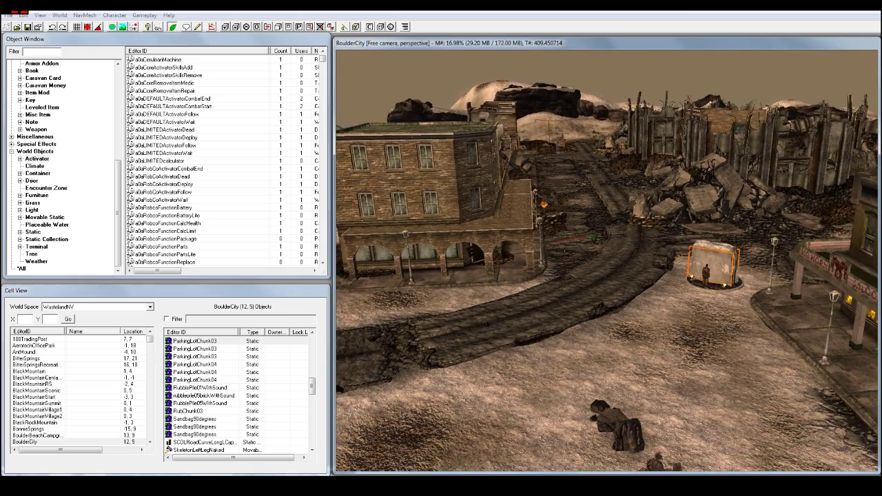
{"action": "key", "text": "F5"}
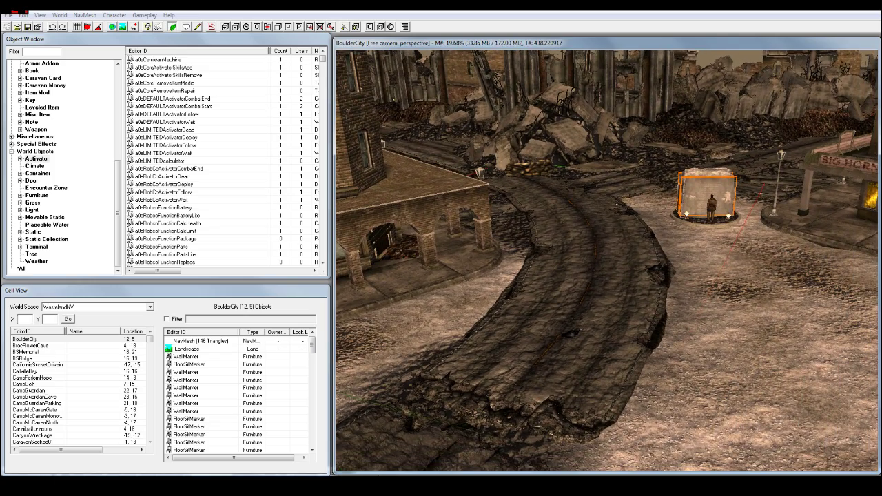
{"action": "left_click", "coordinate": [8, 15]}
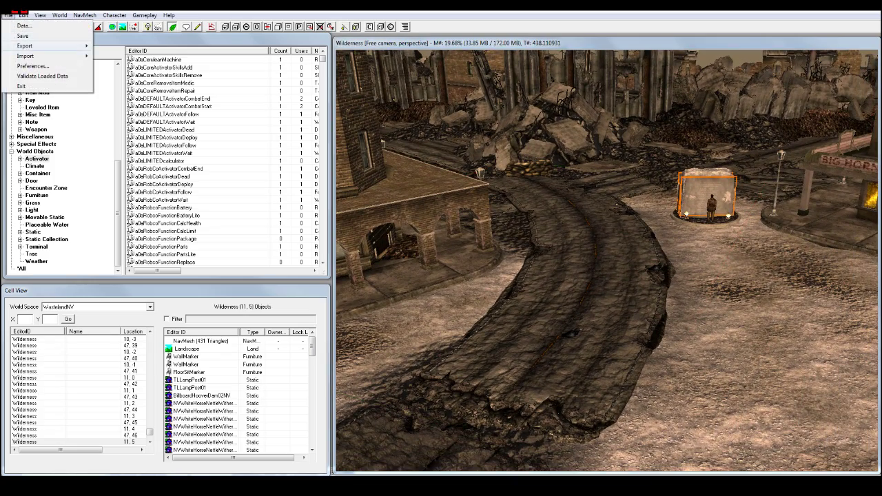
{"action": "left_click", "coordinate": [15, 37]}
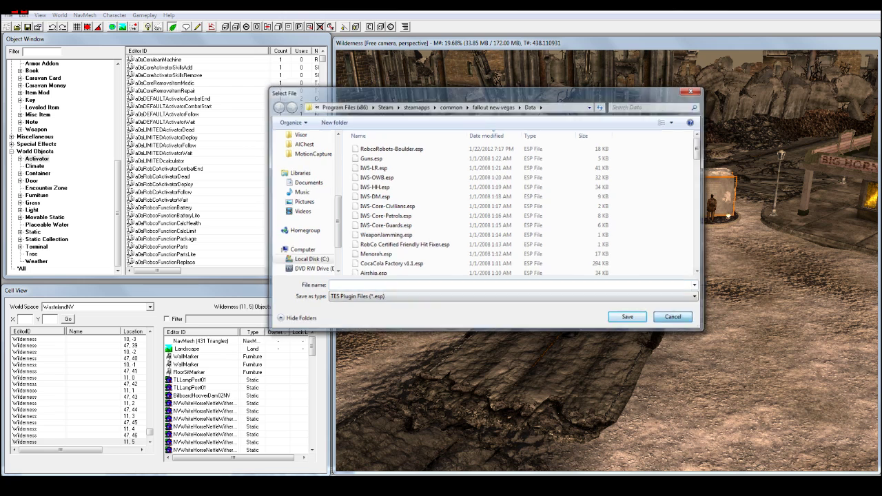
{"action": "left_click", "coordinate": [674, 317]}
Review which master files are enabled, including RobCo Certified.esm and its parent masters, without changing the selection.
{"action": "left_click", "coordinate": [8, 15]}
{"action": "left_click", "coordinate": [21, 26]}
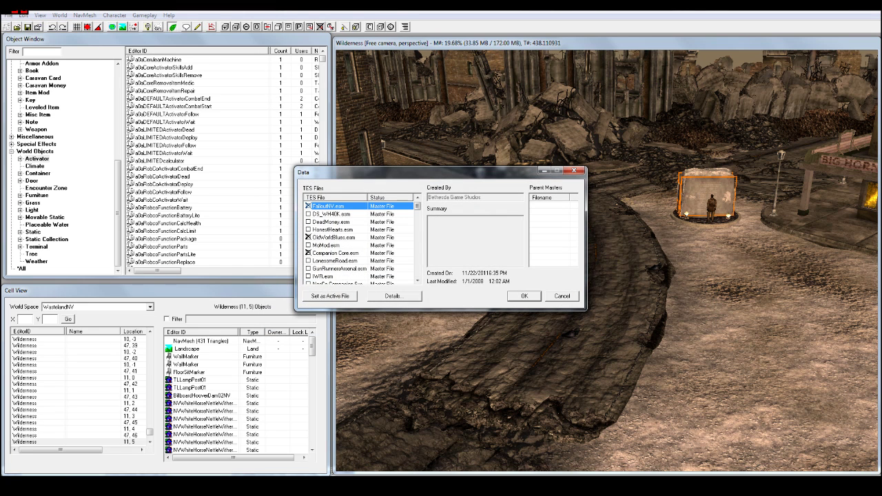
{"action": "left_click", "coordinate": [335, 252]}
{"action": "left_click", "coordinate": [334, 229]}
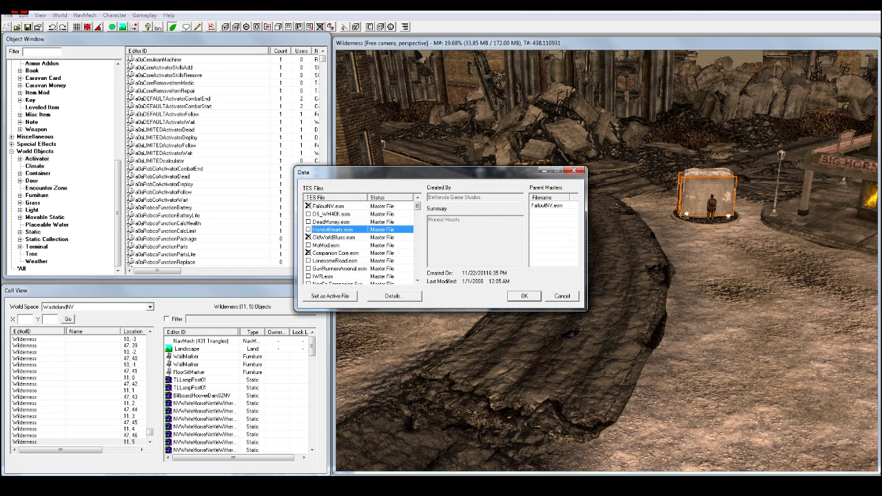
{"action": "scroll", "coordinate": [335, 252], "scroll_direction": "down", "scroll_amount": 2}
{"action": "left_click", "coordinate": [335, 276]}
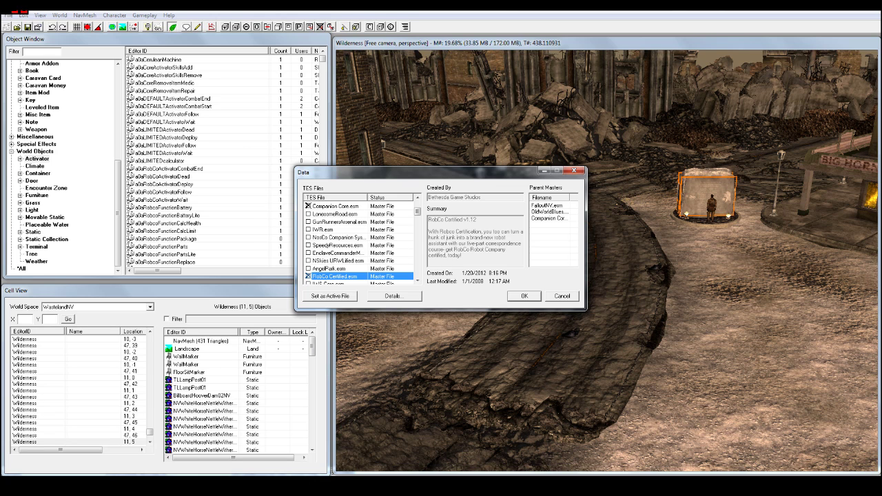
{"action": "left_click", "coordinate": [562, 296]}
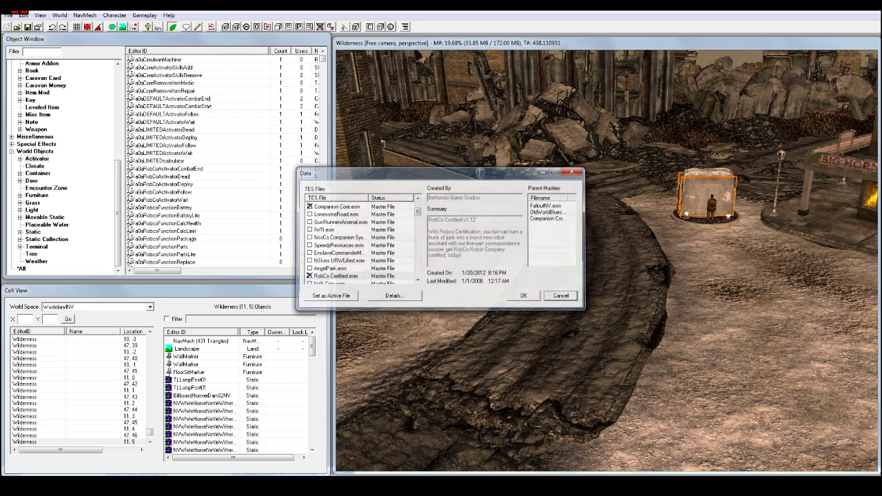
Save the new plugin in the Data folder as RobcoOurBots.
{"action": "left_click", "coordinate": [9, 16]}
{"action": "key", "text": "Return"}
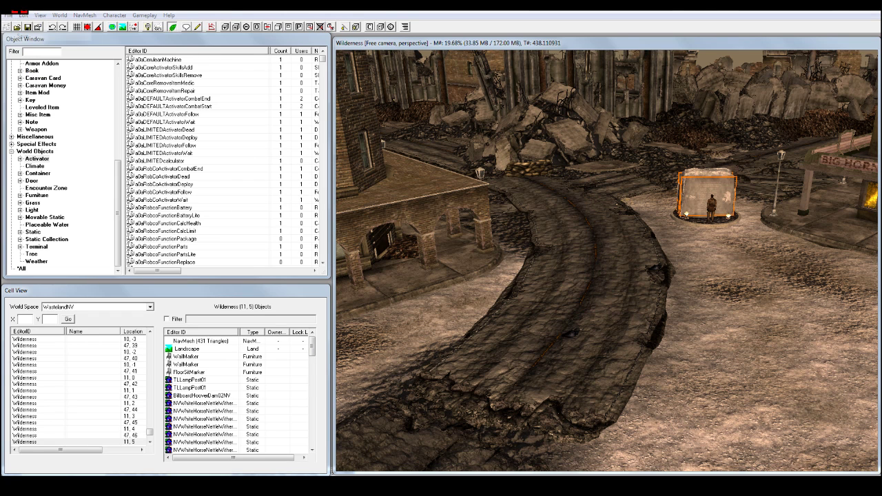
{"action": "key", "text": "Tab"}
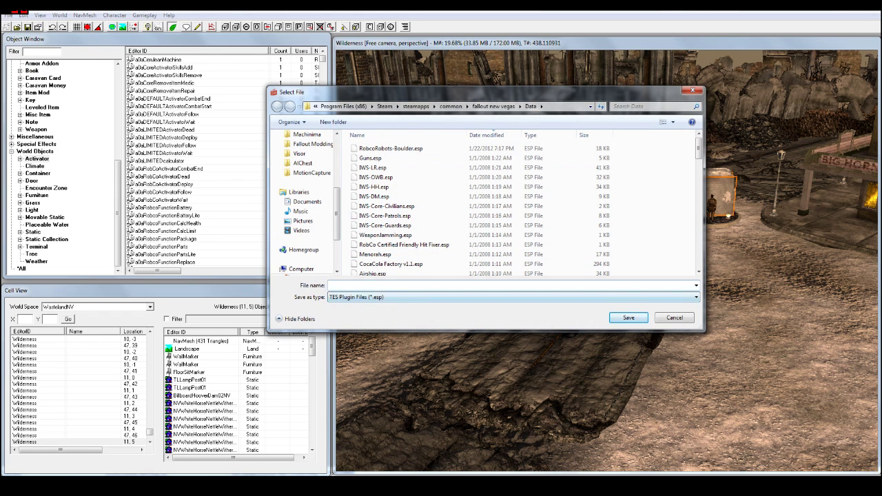
{"action": "type", "text": "Robco"}
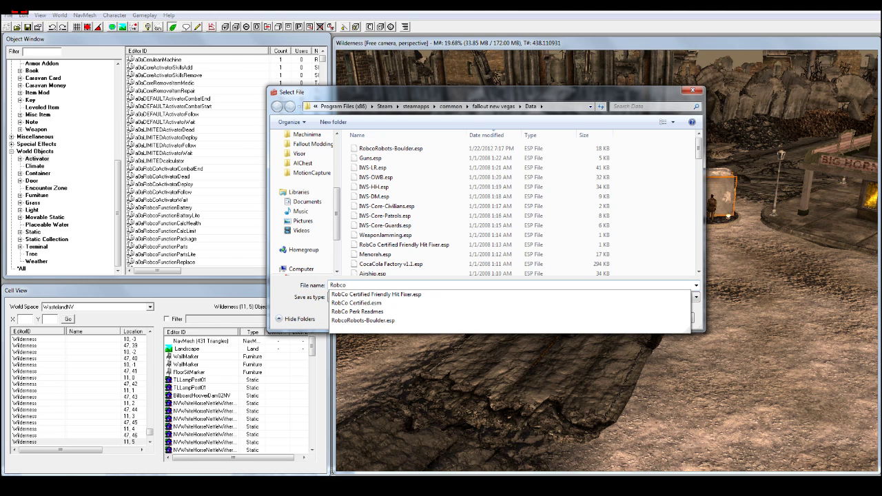
{"action": "type", "text": "OurBots"}
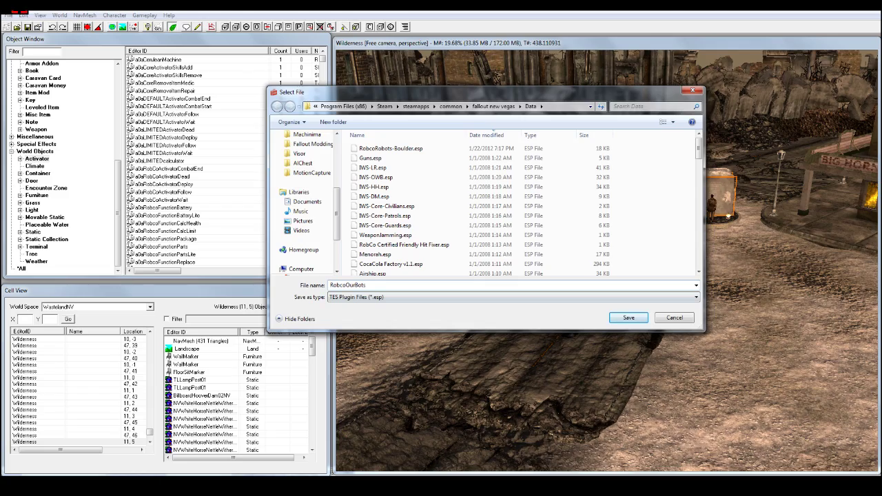
{"action": "key", "text": "Return"}
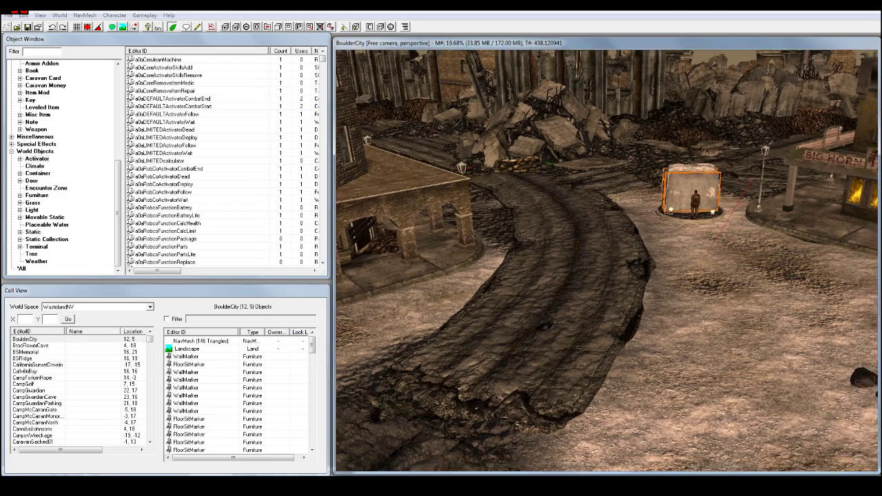
Browse the a0a-prefixed RobCo activators in the object list to see how they are named.
{"action": "middle_click_drag", "start_coordinate": [606, 262], "coordinate": [521, 242]}
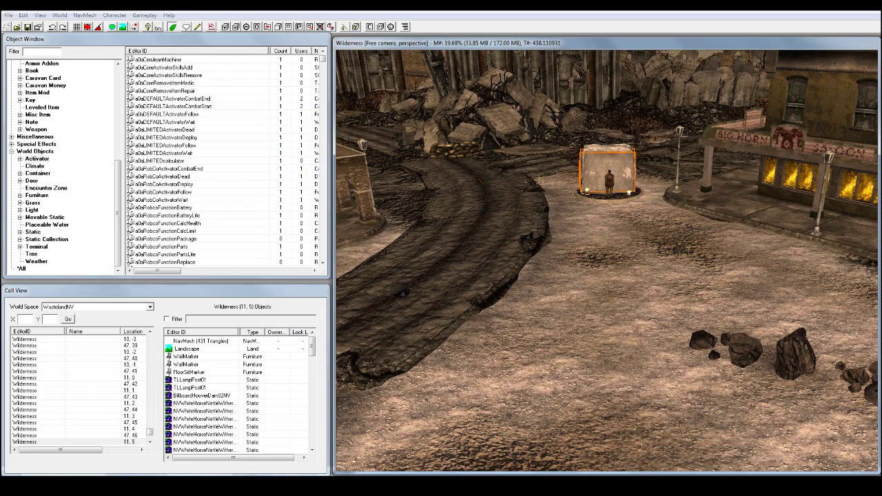
{"action": "left_click", "coordinate": [164, 68]}
{"action": "left_click_drag", "start_coordinate": [118, 213], "coordinate": [117, 121]}
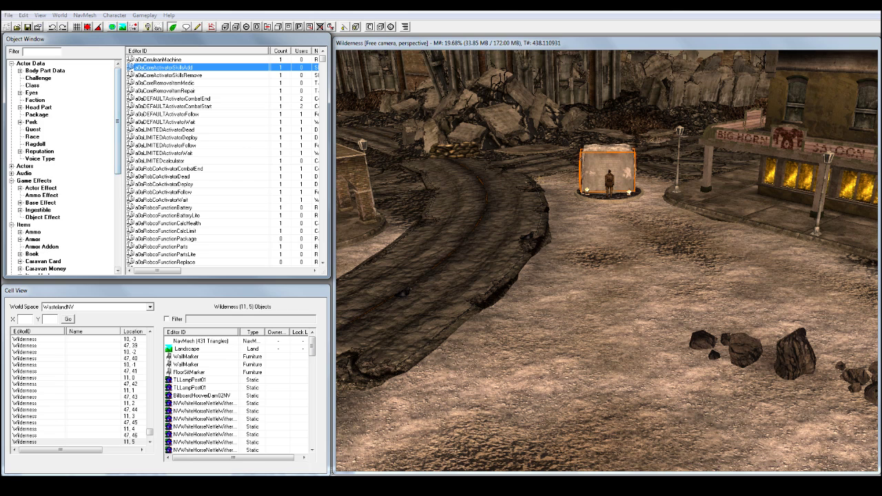
{"action": "left_click", "coordinate": [166, 138]}
{"action": "scroll", "coordinate": [224, 161], "scroll_direction": "down", "scroll_amount": 10}
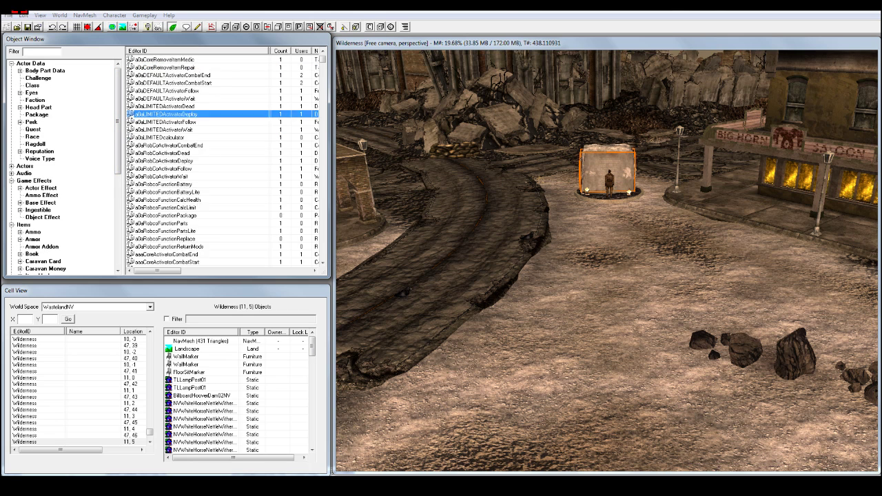
{"action": "scroll", "coordinate": [224, 162], "scroll_direction": "up", "scroll_amount": 10}
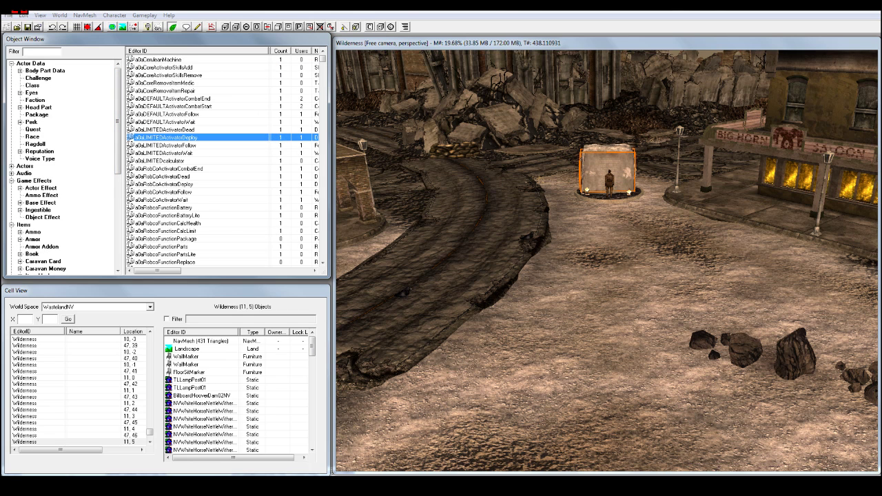
{"action": "left_click", "coordinate": [166, 161]}
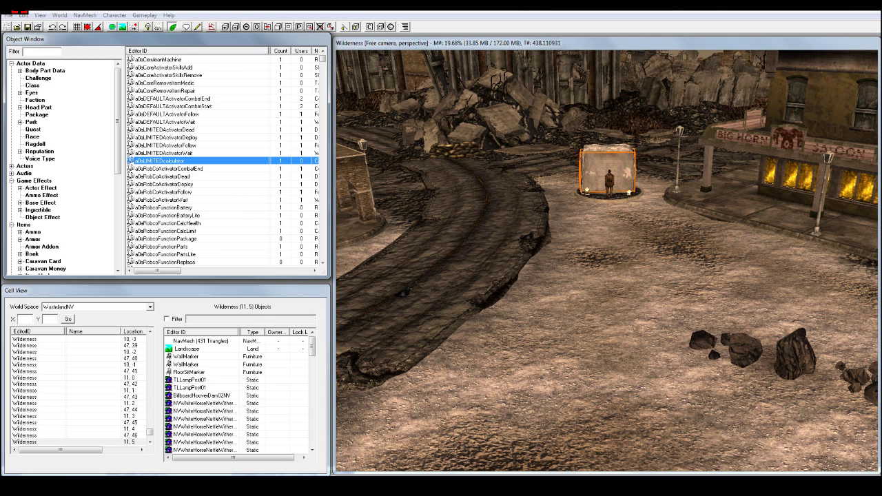
{"action": "left_click", "coordinate": [169, 169]}
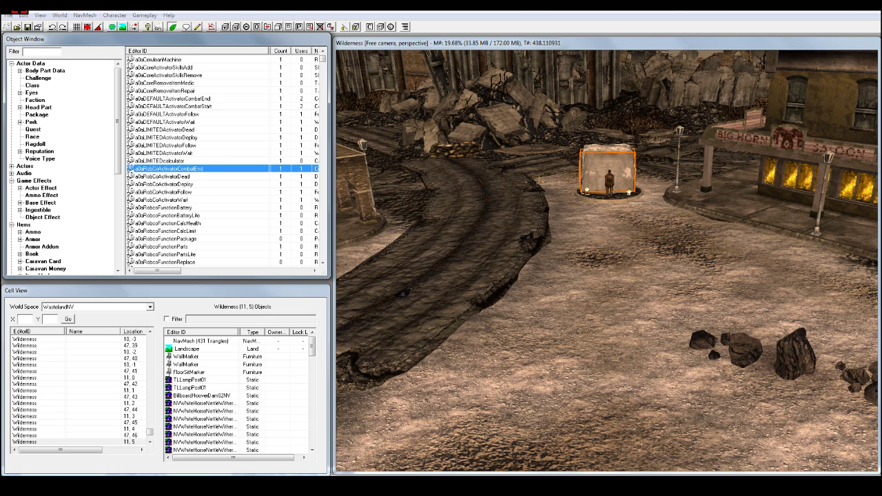
Show the Body Part Data objects and filter the object list by a0a.
{"action": "left_click", "coordinate": [45, 71]}
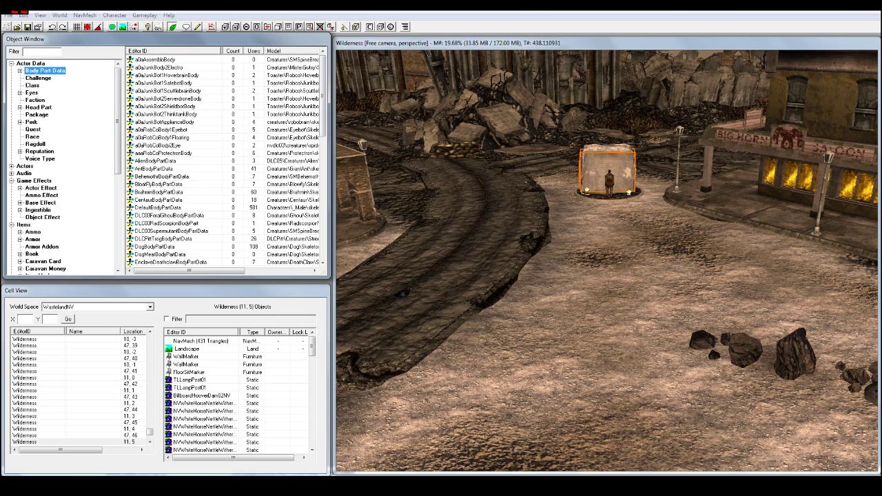
{"action": "left_click", "coordinate": [42, 52]}
{"action": "type", "text": "a0a"}
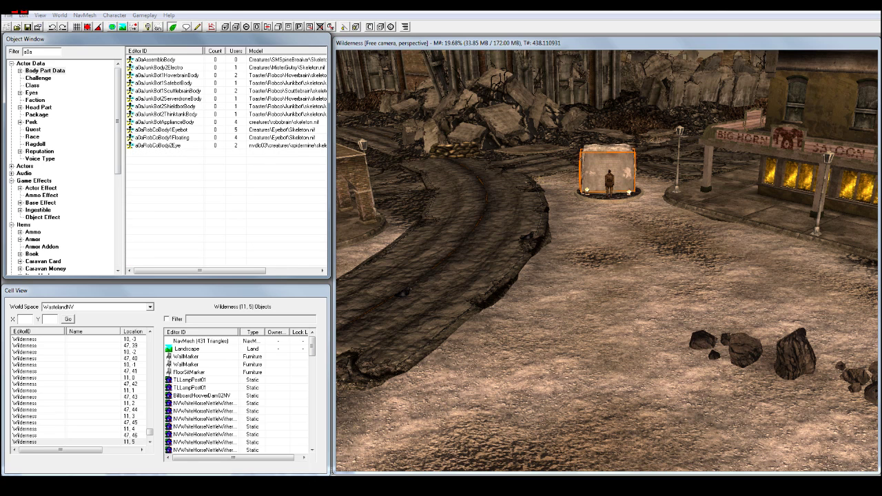
{"action": "left_click", "coordinate": [168, 98]}
{"action": "double_click", "coordinate": [29, 52]}
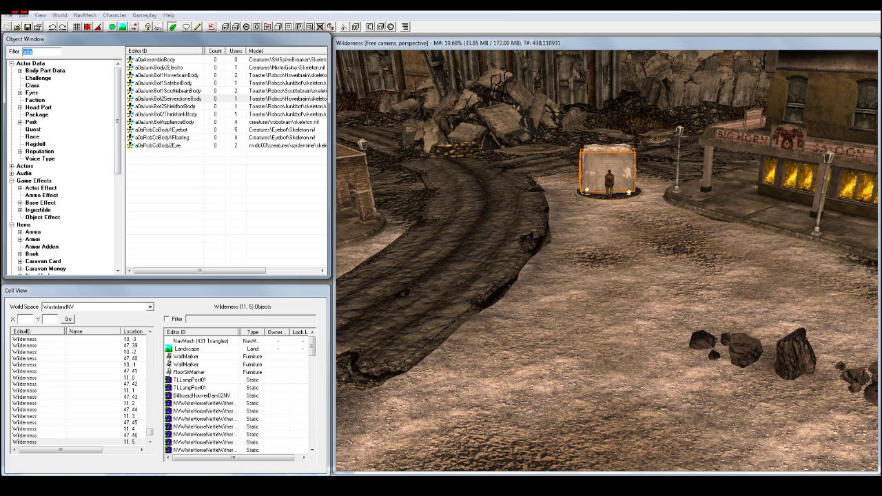
{"action": "left_click", "coordinate": [166, 106]}
{"action": "left_click_drag", "start_coordinate": [155, 165], "coordinate": [149, 59]}
{"action": "left_click", "coordinate": [155, 165]}
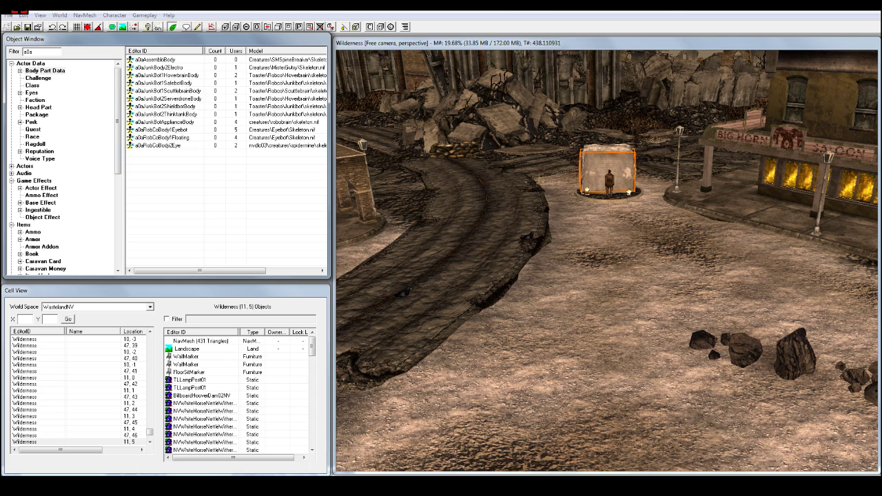
Examine the filtered entries in the Actor Effect and Ammo Effect categories.
{"action": "left_click", "coordinate": [32, 86]}
{"action": "left_click", "coordinate": [41, 188]}
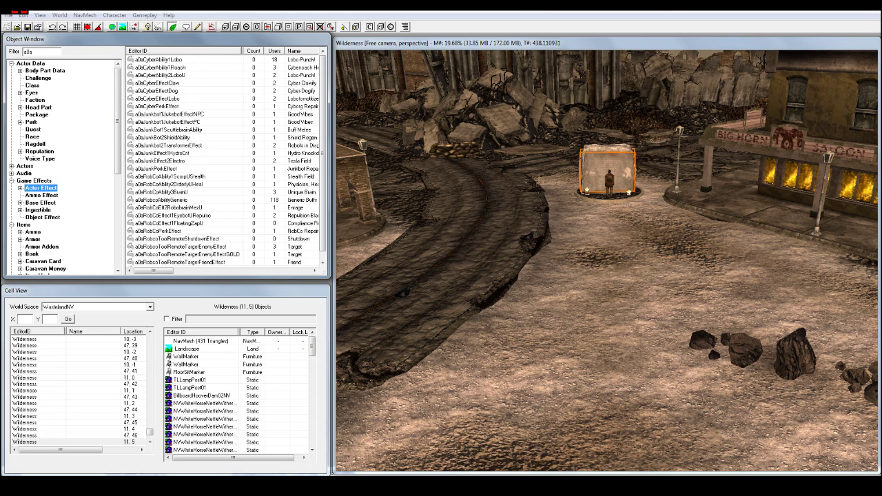
{"action": "left_click", "coordinate": [41, 196]}
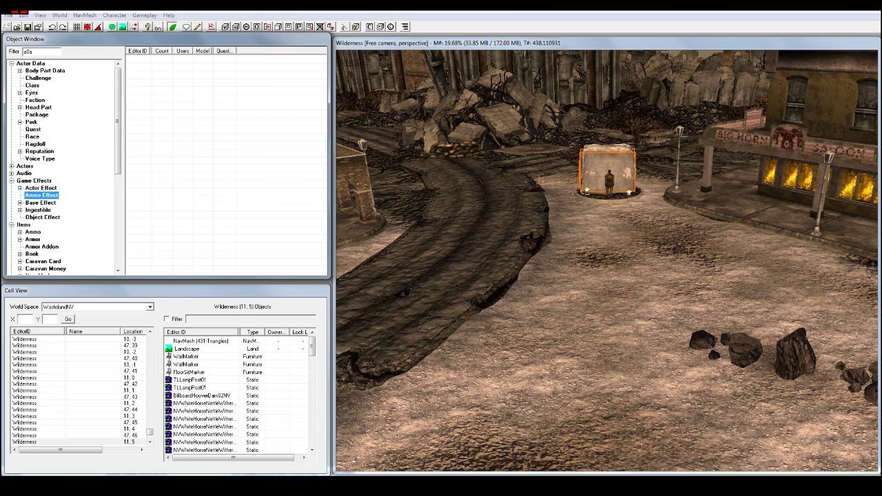
{"action": "scroll", "coordinate": [65, 165], "scroll_direction": "down", "scroll_amount": 1}
{"action": "scroll", "coordinate": [64, 165], "scroll_direction": "up", "scroll_amount": 1}
Place the NPC a0aCyberBot1LoboMHisp from the Actors category in the render view, accepting the operation on a quest object.
{"action": "left_click", "coordinate": [12, 166]}
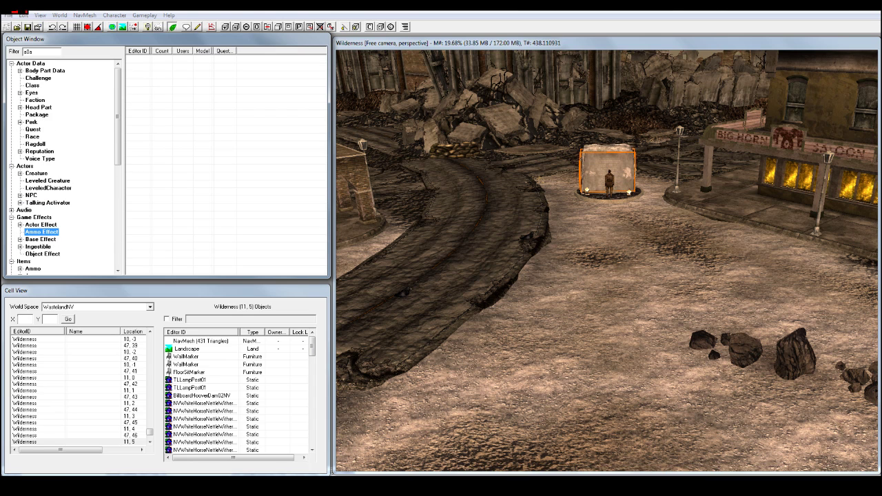
{"action": "left_click", "coordinate": [11, 63]}
{"action": "left_click", "coordinate": [37, 78]}
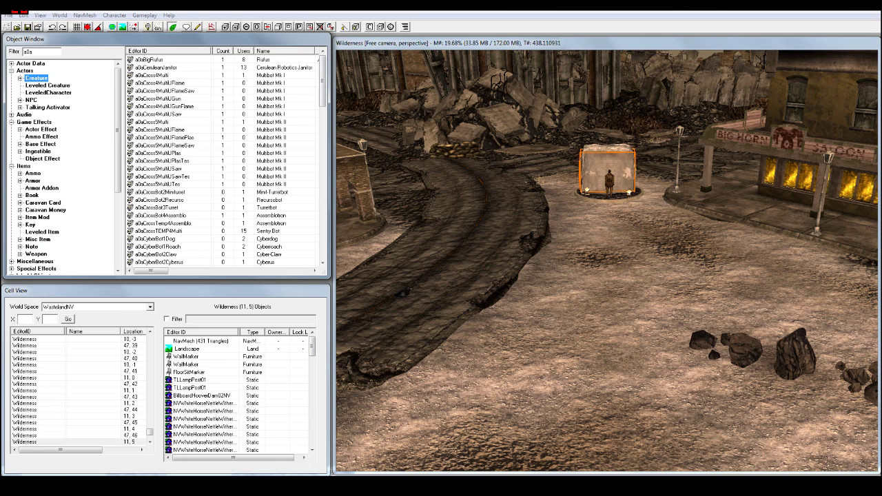
{"action": "left_click", "coordinate": [48, 85]}
{"action": "left_click", "coordinate": [48, 93]}
{"action": "left_click", "coordinate": [31, 100]}
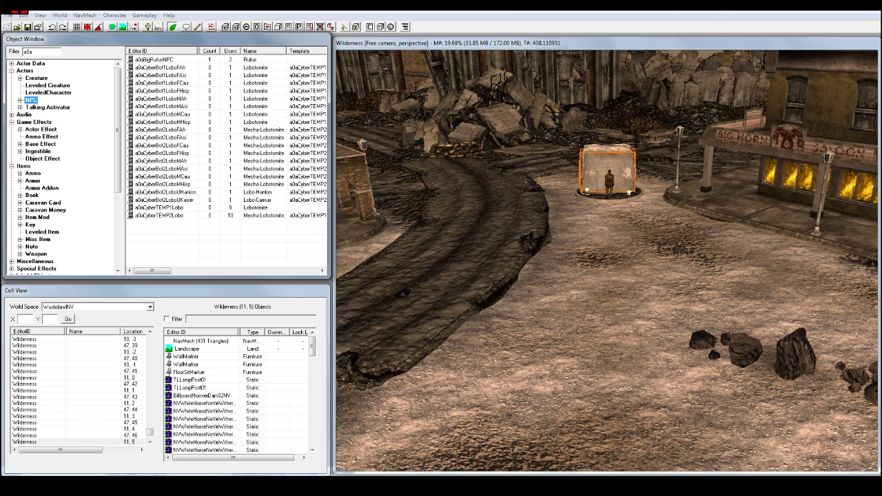
{"action": "left_click", "coordinate": [163, 122]}
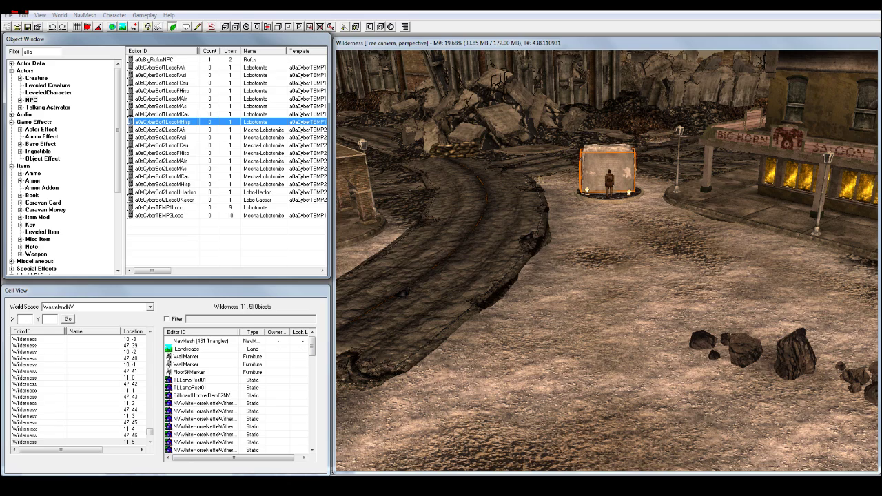
{"action": "key", "text": "Delete"}
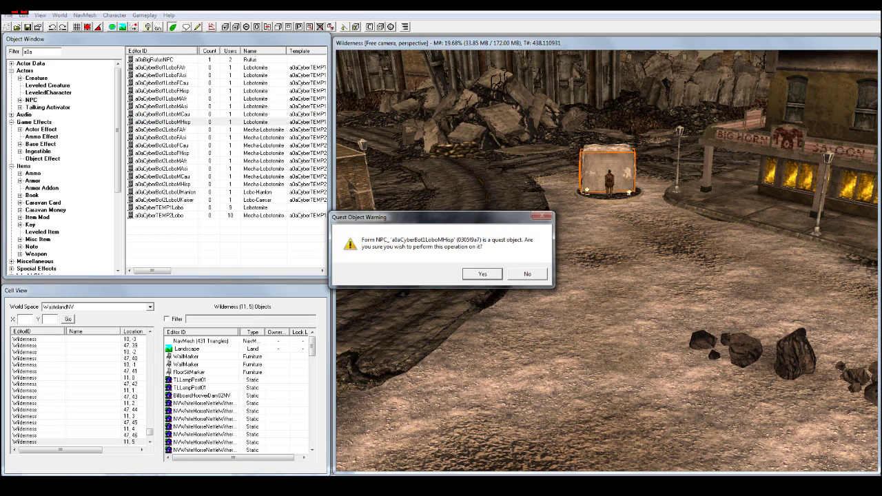
{"action": "left_click", "coordinate": [482, 274]}
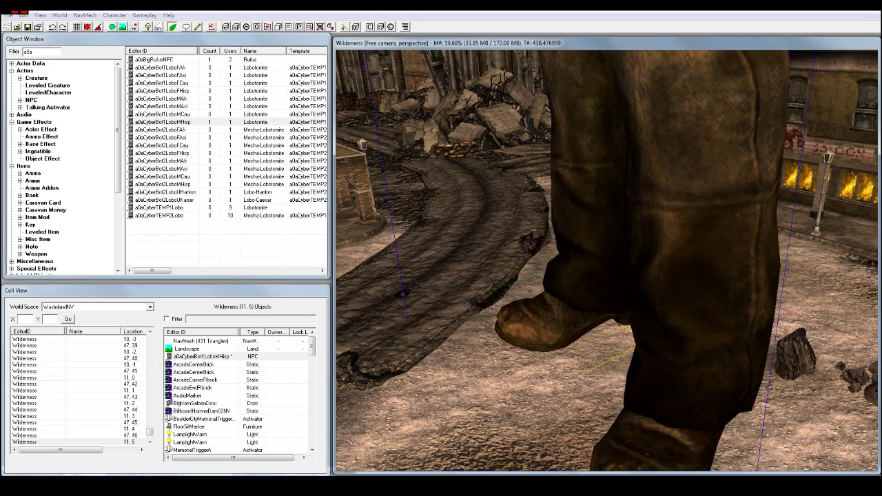
Frame the full figure of the placed lobotomite NPC on the open ground in the render view.
{"action": "key", "text": "shift"}
{"action": "scroll", "coordinate": [606, 260], "scroll_direction": "down", "scroll_amount": 3}
{"action": "key", "text": "Delete"}
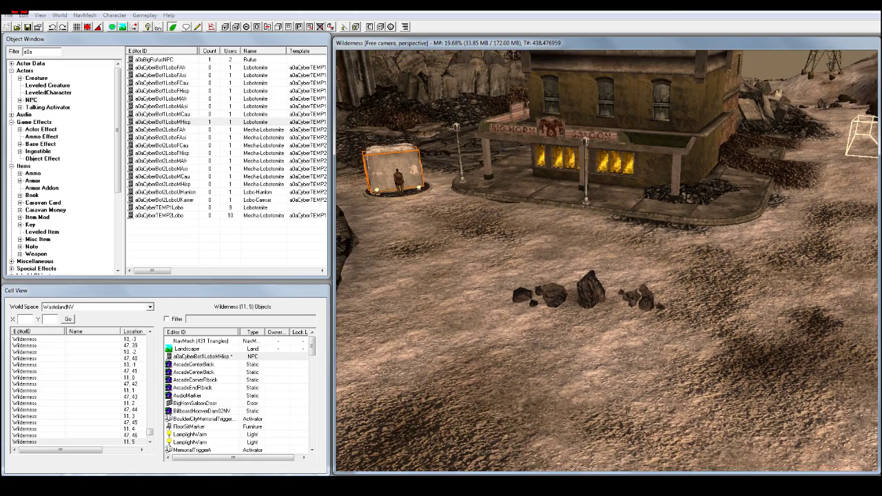
{"action": "middle_click_drag", "start_coordinate": [606, 296], "coordinate": [593, 248]}
{"action": "scroll", "coordinate": [606, 262], "scroll_direction": "up", "scroll_amount": 10}
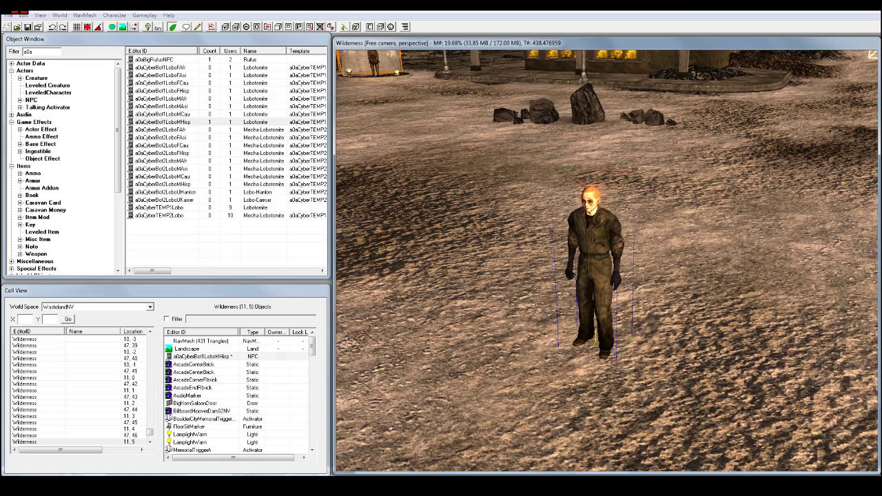
{"action": "key", "text": "d"}
{"action": "left_click", "coordinate": [31, 100]}
{"action": "left_click", "coordinate": [595, 265]}
Place the creature a0aJunkBot1Scuttlebrain near the lobotomite in the render view, accepting the operation on a quest object.
{"action": "left_click", "coordinate": [36, 78]}
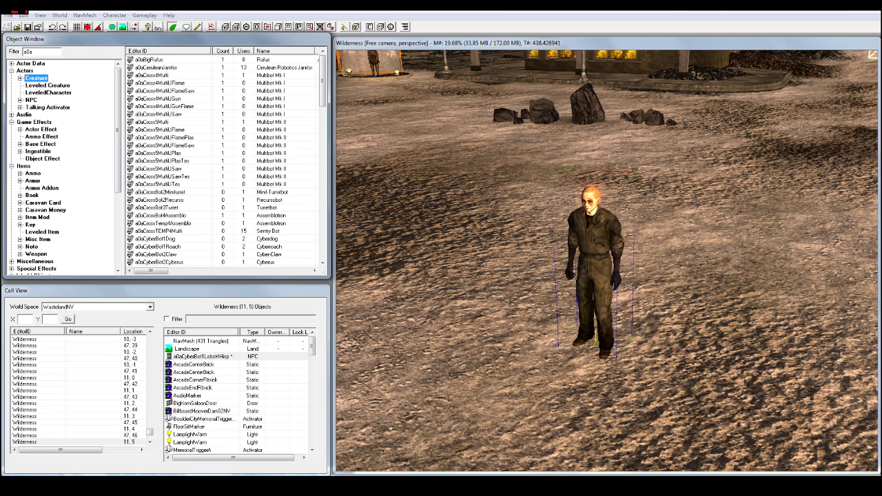
{"action": "left_click", "coordinate": [173, 83]}
{"action": "left_click_drag", "start_coordinate": [322, 82], "coordinate": [322, 138]}
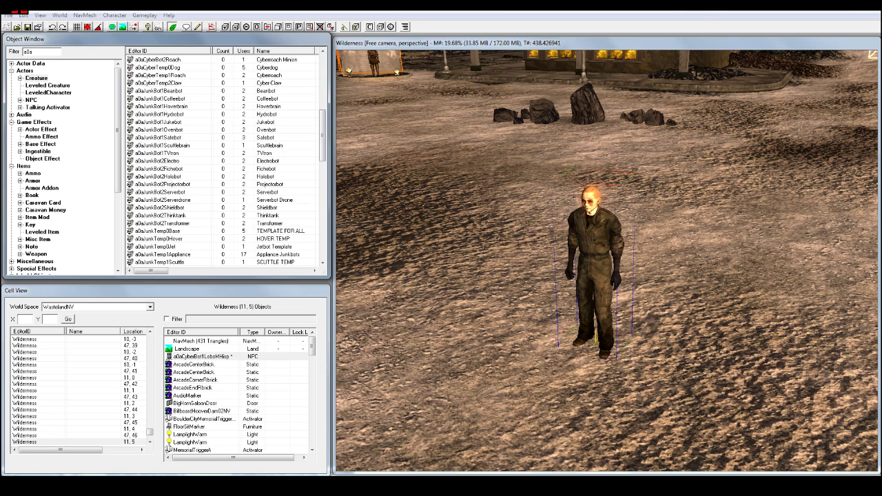
{"action": "left_click", "coordinate": [172, 137]}
{"action": "left_click", "coordinate": [172, 145]}
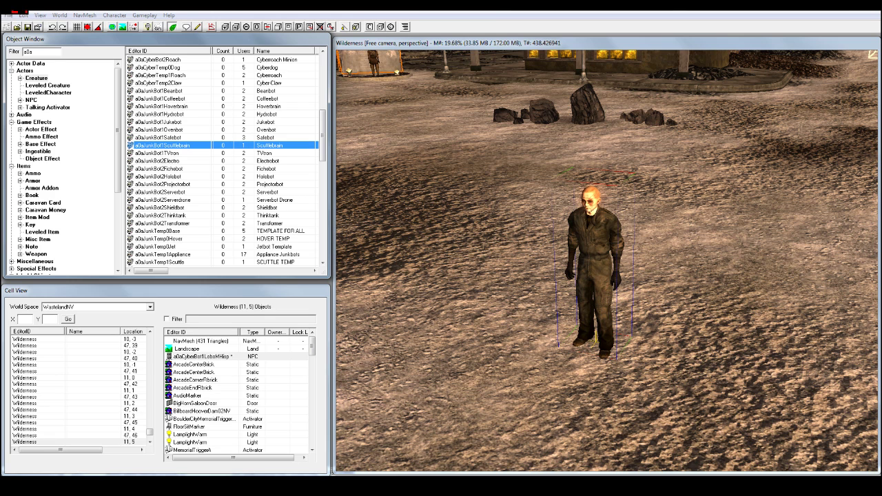
{"action": "left_click_drag", "start_coordinate": [172, 146], "coordinate": [496, 290]}
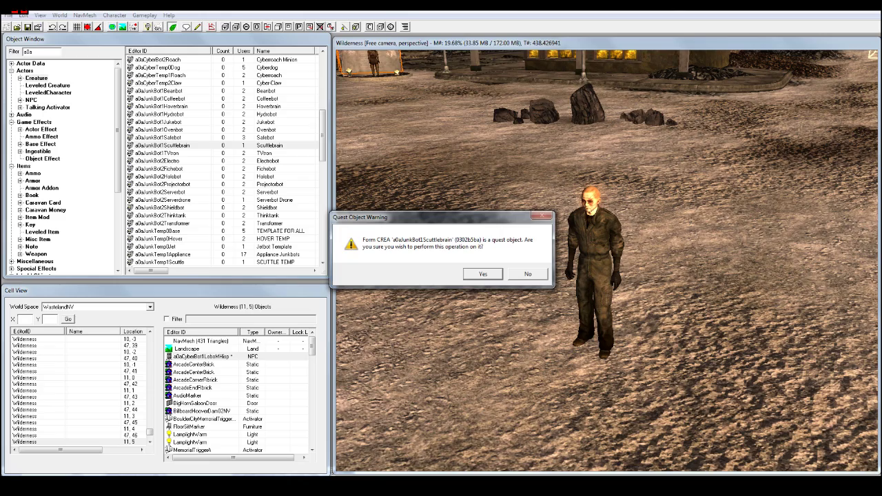
{"action": "key", "text": "Return"}
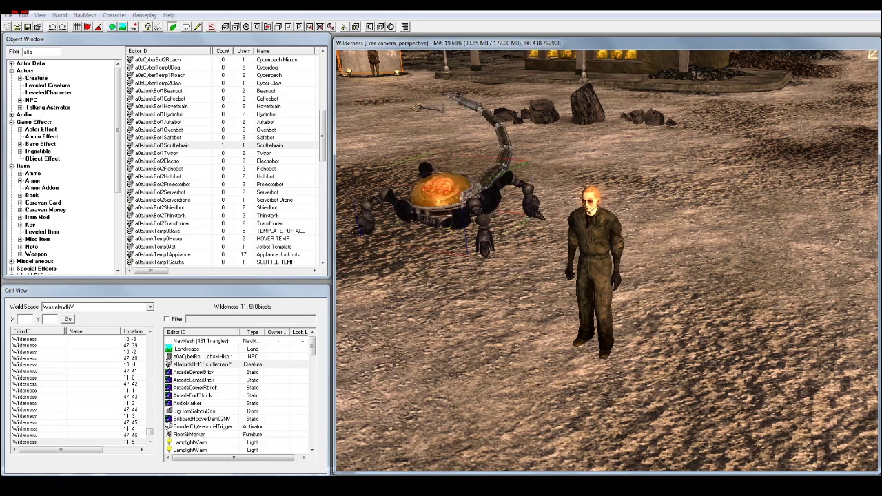
Drop the Scuttlebrain onto the terrain and move it beside the lobotomite NPC.
{"action": "key", "text": "f"}
{"action": "key", "text": "shift"}
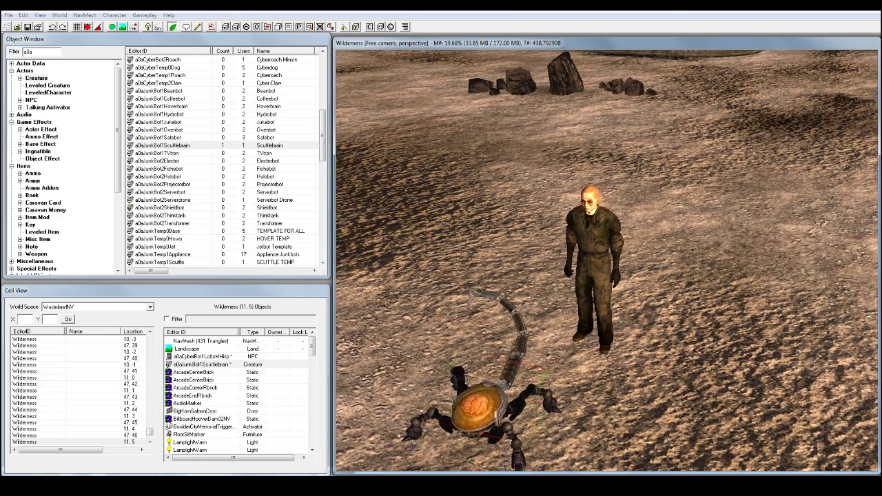
{"action": "left_click_drag", "start_coordinate": [477, 408], "coordinate": [456, 281]}
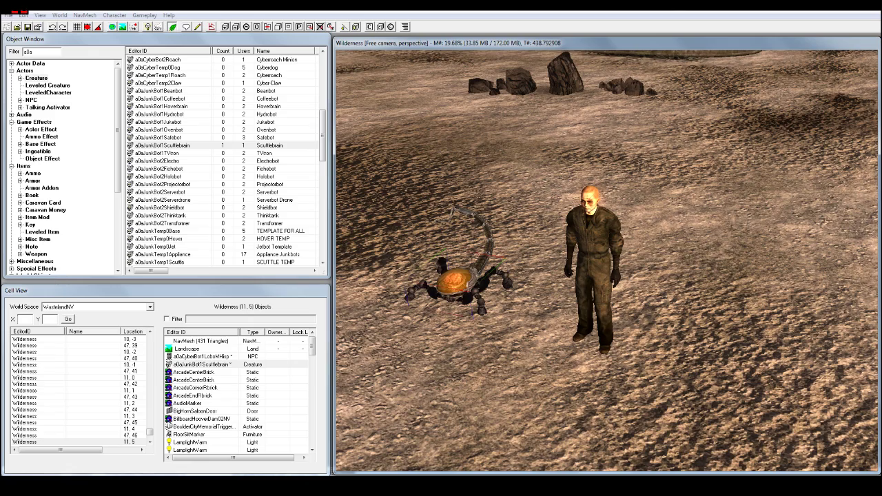
{"action": "key", "text": "f"}
{"action": "left_click", "coordinate": [594, 265]}
{"action": "key", "text": "shift"}
{"action": "middle_click_drag", "start_coordinate": [599, 276], "coordinate": [663, 303]}
{"action": "key", "text": "shift"}
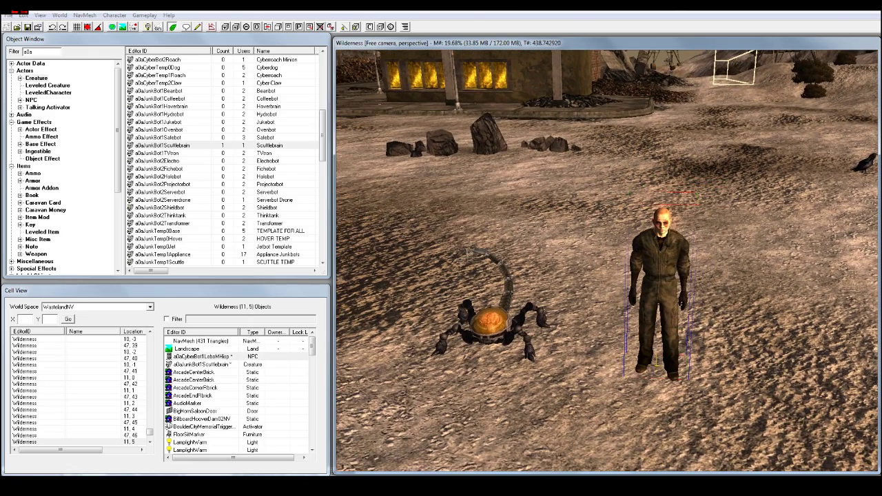
Edit the placed Scuttlebrain's base object, set its name to Scuttle Butt, and accept the changes.
{"action": "left_click", "coordinate": [490, 322]}
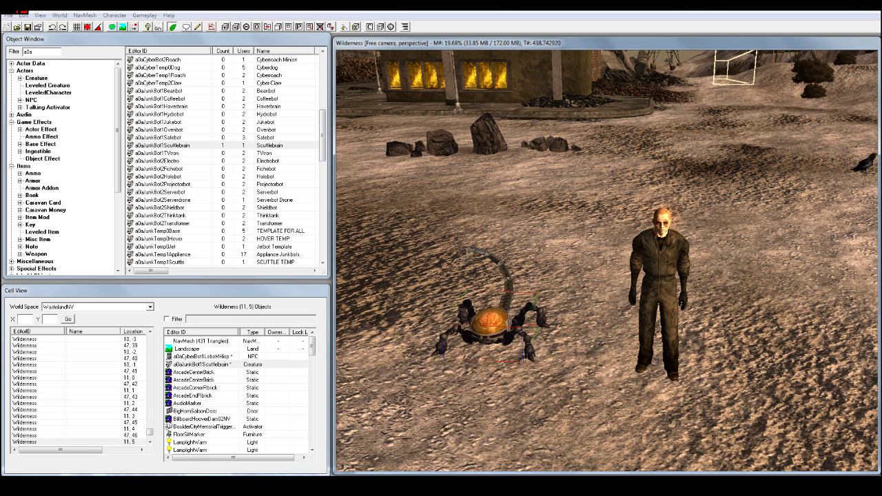
{"action": "double_click", "coordinate": [491, 322]}
{"action": "left_click_drag", "start_coordinate": [440, 112], "coordinate": [290, 72]}
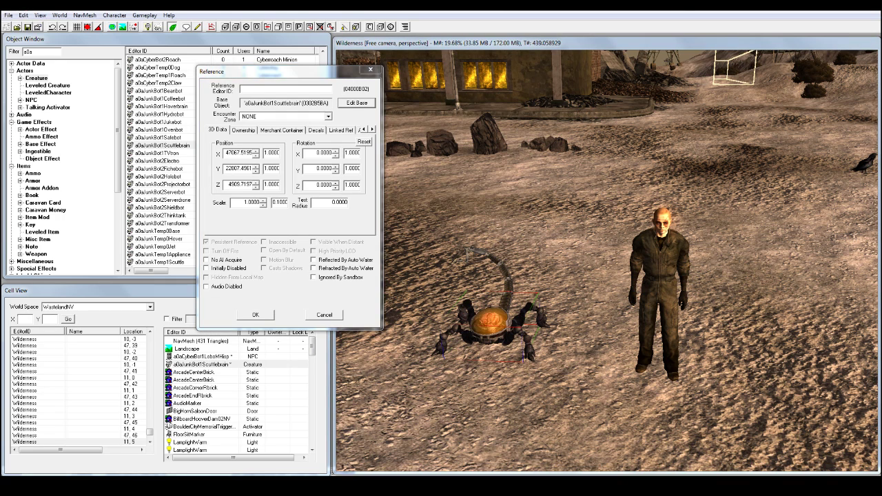
{"action": "left_click", "coordinate": [357, 103]}
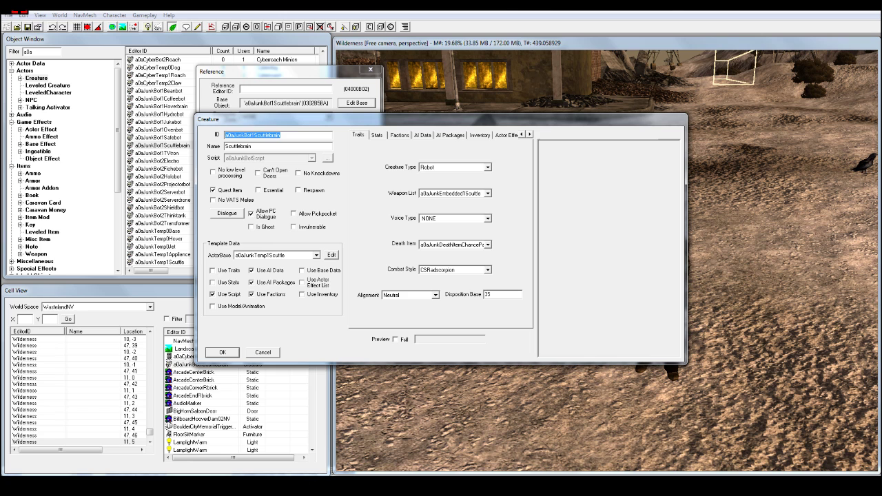
{"action": "left_click_drag", "start_coordinate": [304, 114], "coordinate": [259, 63]}
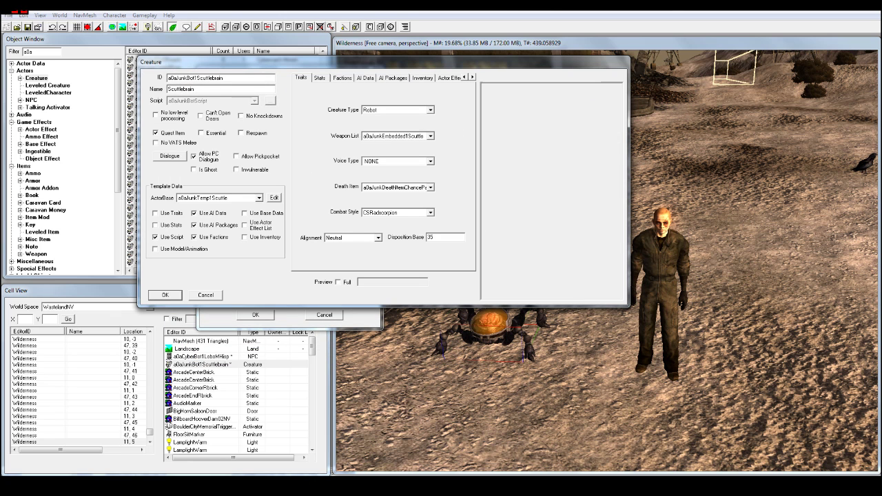
{"action": "double_click", "coordinate": [181, 89]}
{"action": "type", "text": "Scuttle"}
{"action": "type", "text": "Butt"}
{"action": "key", "text": "Return"}
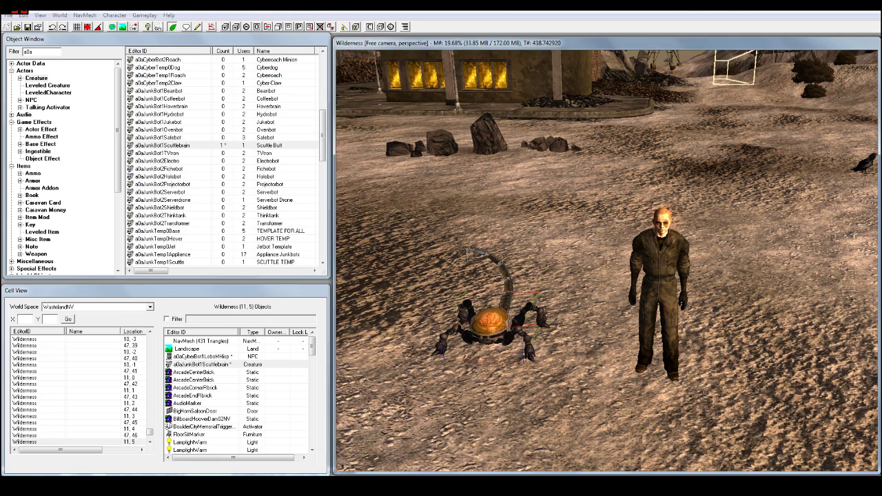
Examine the Traits, Stats and AI Data of the Scuttlebrain's base object, and close its dialogs.
{"action": "left_click", "coordinate": [507, 143]}
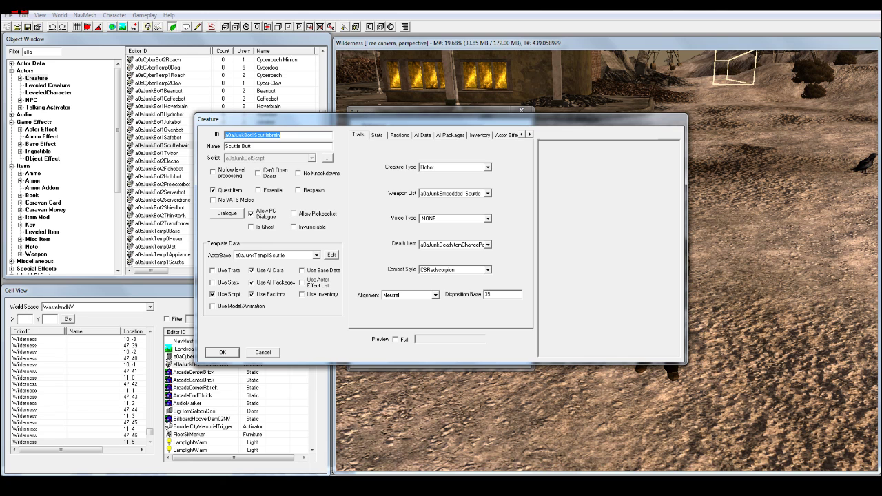
{"action": "key", "text": "Tab"}
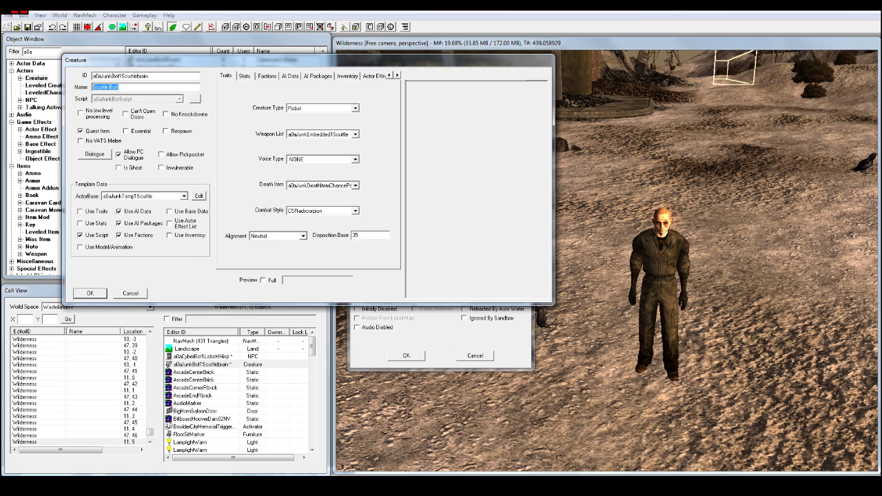
{"action": "left_click", "coordinate": [245, 75]}
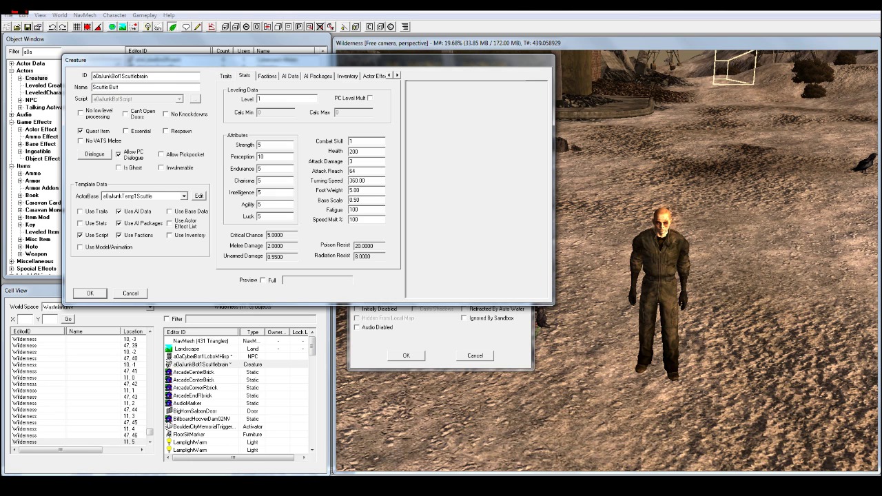
{"action": "key", "text": "ctrl+Tab"}
{"action": "key", "text": "ctrl+Tab"}
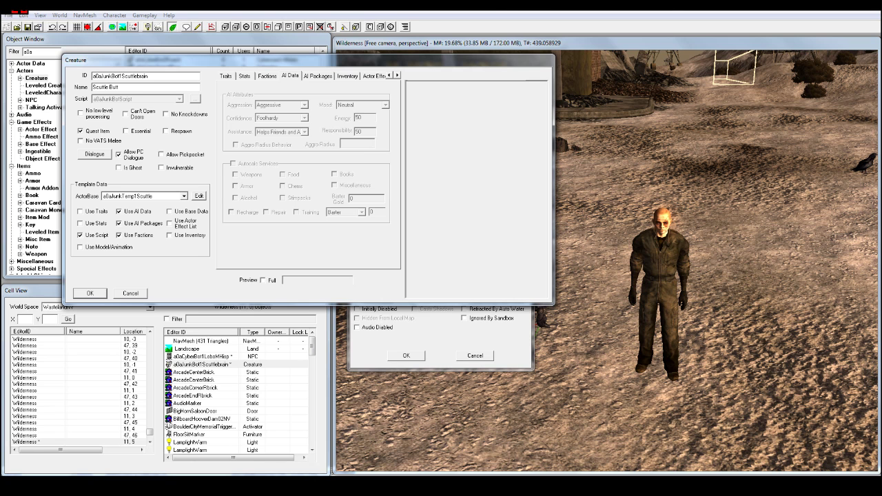
{"action": "left_click", "coordinate": [90, 293]}
{"action": "left_click", "coordinate": [406, 355]}
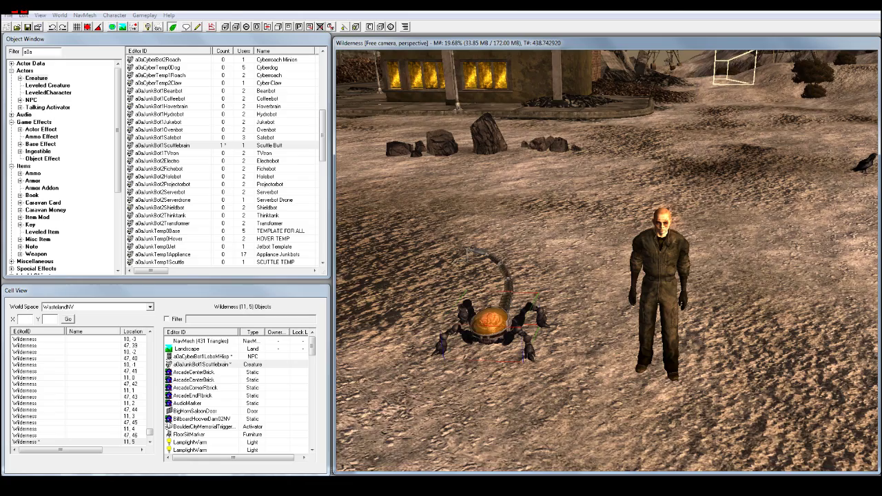
Select the placed lobotomite NPC in the render view and open its base object for editing.
{"action": "key", "text": "shift"}
{"action": "key", "text": "space"}
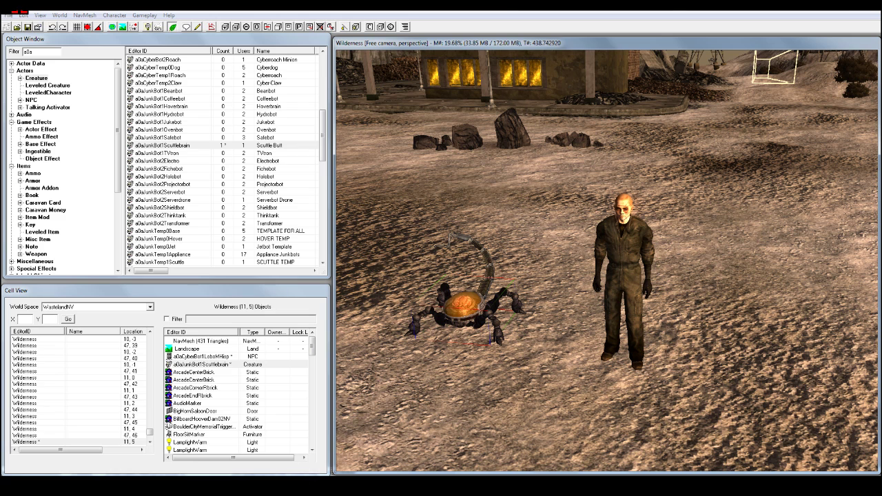
{"action": "left_click", "coordinate": [623, 276]}
{"action": "double_click", "coordinate": [623, 276]}
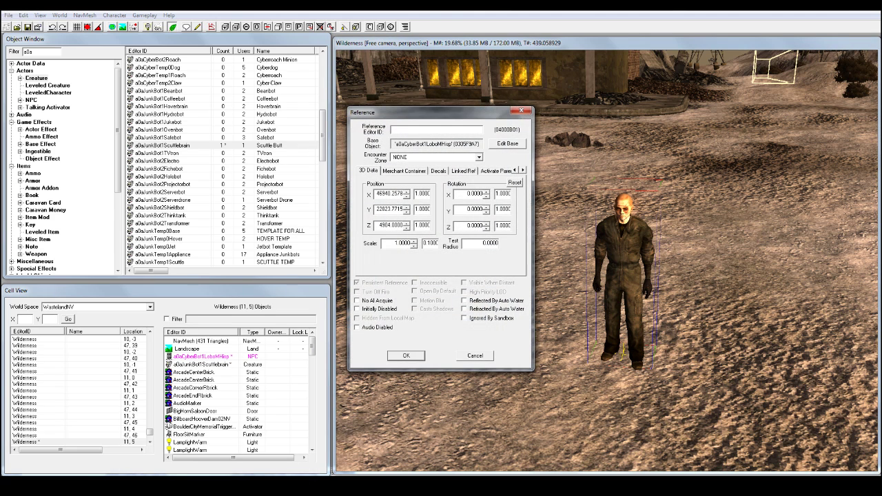
{"action": "left_click", "coordinate": [507, 144]}
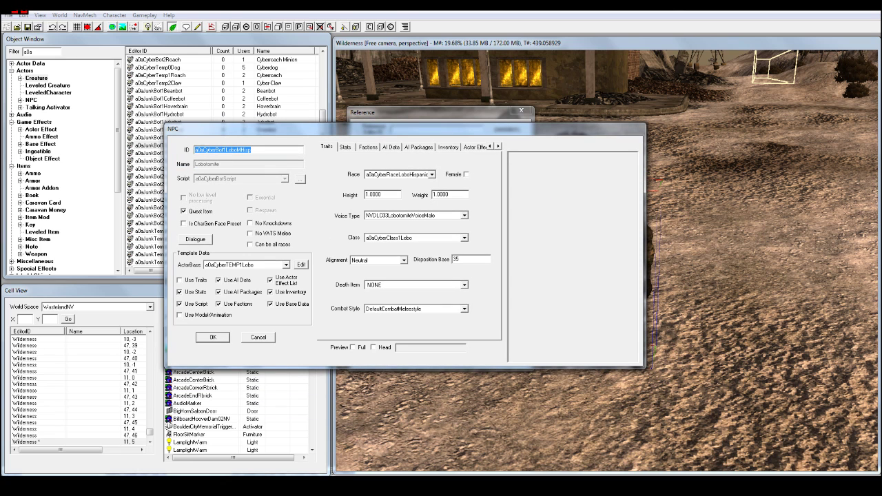
Try toggling the Use Actor Effect List, Use Inventory and Use Base Data template options and renaming the lobotomite.
{"action": "left_click", "coordinate": [249, 150]}
{"action": "left_click", "coordinate": [270, 280]}
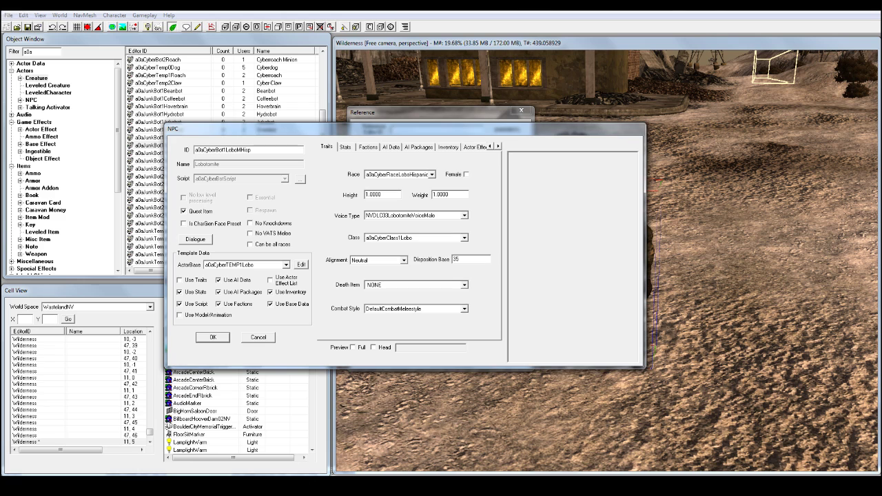
{"action": "left_click", "coordinate": [270, 280]}
{"action": "left_click", "coordinate": [270, 292]}
{"action": "left_click", "coordinate": [270, 292]}
{"action": "left_click", "coordinate": [270, 304]}
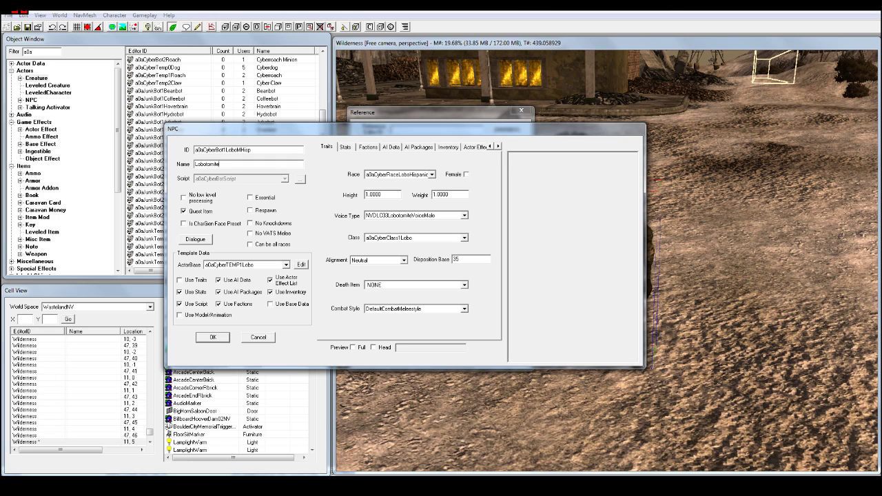
{"action": "double_click", "coordinate": [208, 164]}
{"action": "type", "text": "Mister Mari"}
{"action": "left_click", "coordinate": [270, 304]}
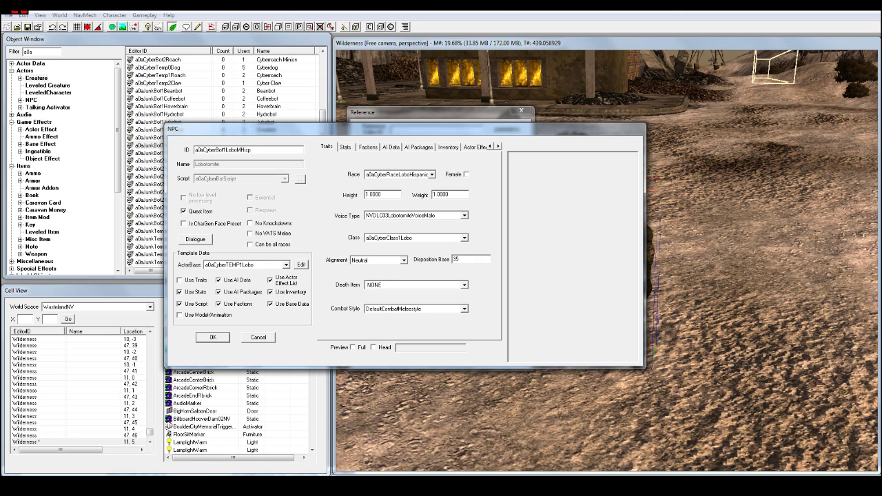
Turn off Use Base Data for the lobotomite, set its name to Mister Man, and accept the NPC and reference changes.
{"action": "left_click", "coordinate": [270, 303]}
{"action": "double_click", "coordinate": [207, 164]}
{"action": "type", "text": "Mister Man"}
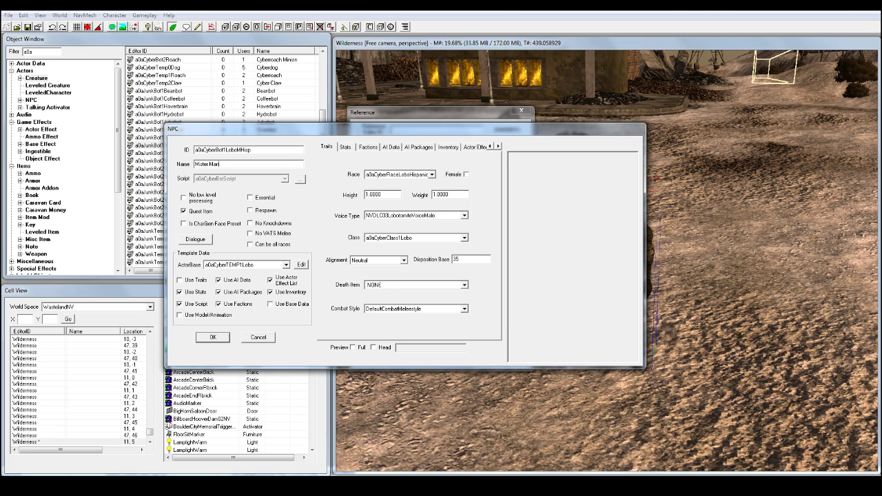
{"action": "key", "text": "Return"}
{"action": "key", "text": "Return"}
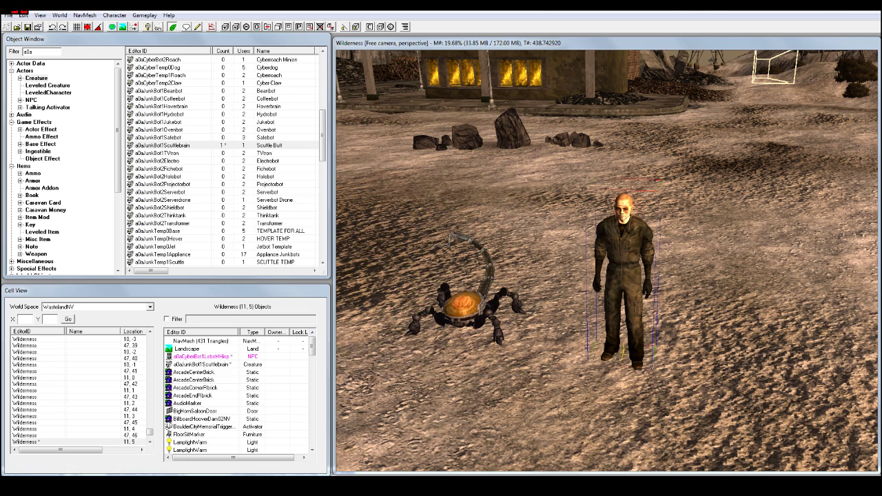
View the Scuttlebrain's base object once more and close both its creature and reference dialogs.
{"action": "double_click", "coordinate": [464, 305]}
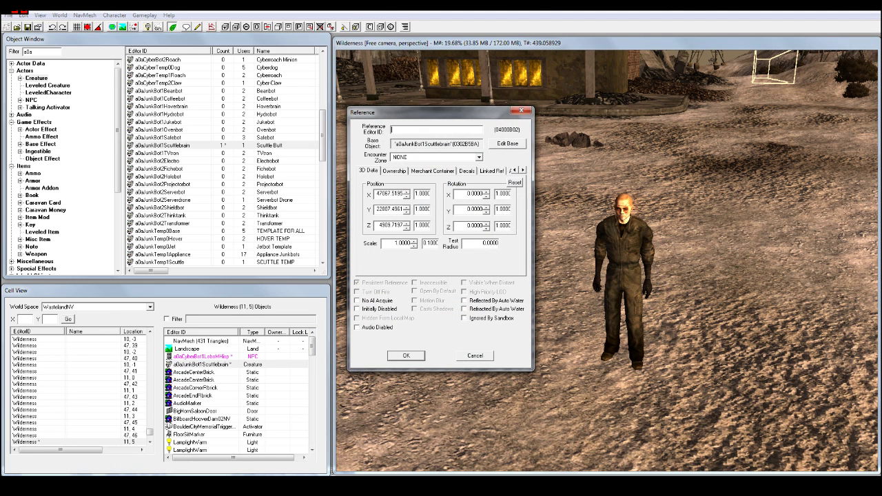
{"action": "left_click", "coordinate": [508, 144]}
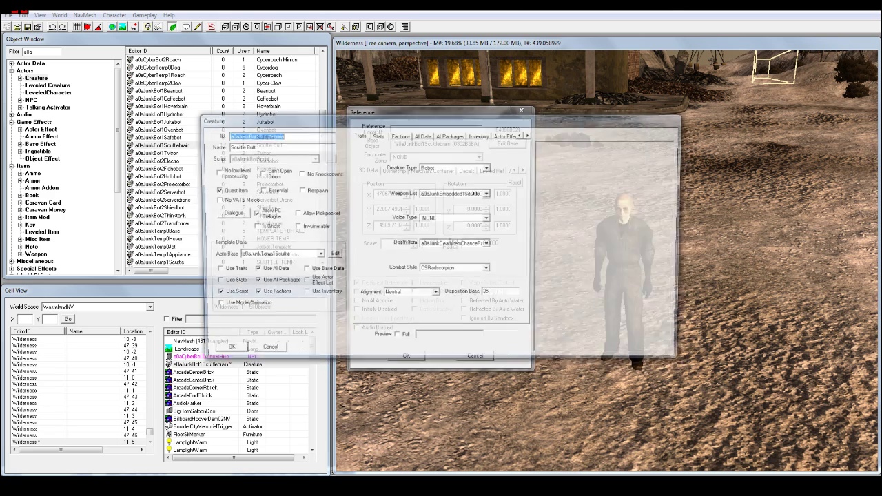
{"action": "left_click", "coordinate": [223, 352]}
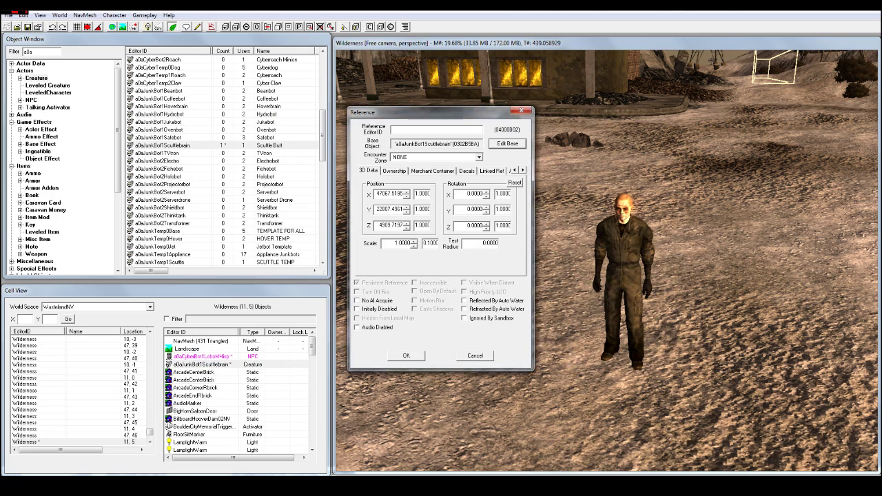
{"action": "left_click", "coordinate": [406, 356]}
{"action": "left_click", "coordinate": [623, 283]}
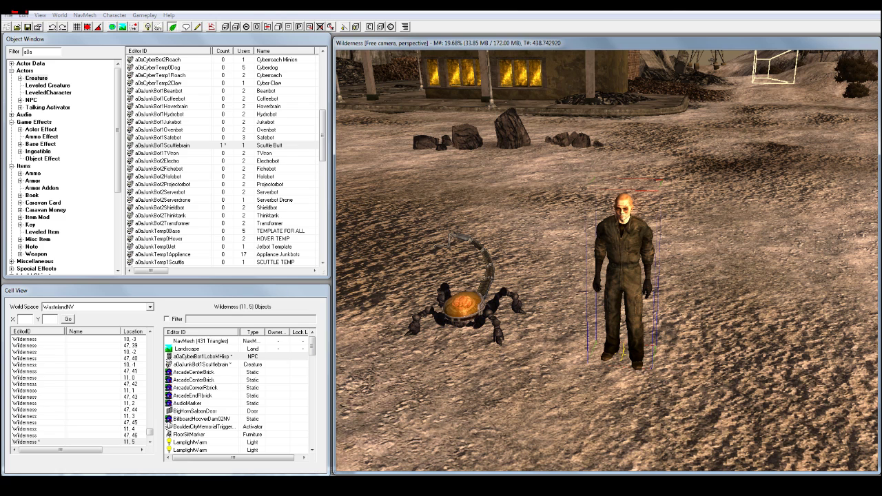
{"action": "left_click", "coordinate": [37, 52]}
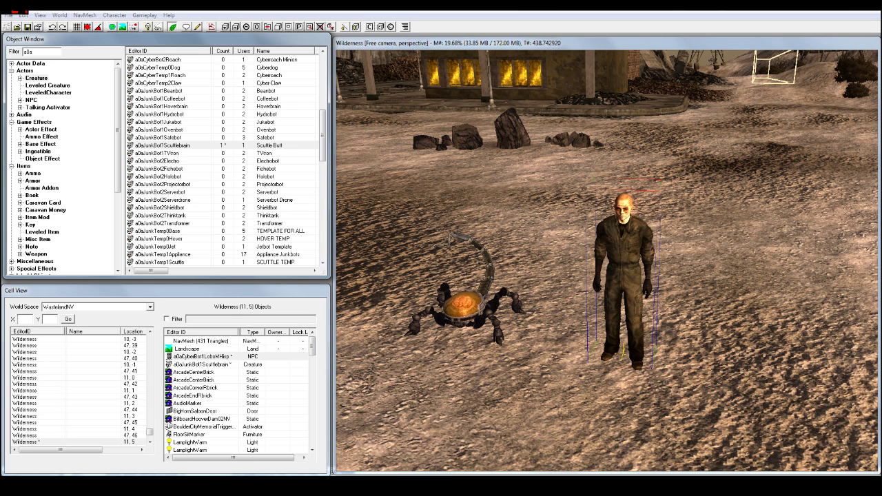
{"action": "left_click", "coordinate": [465, 305]}
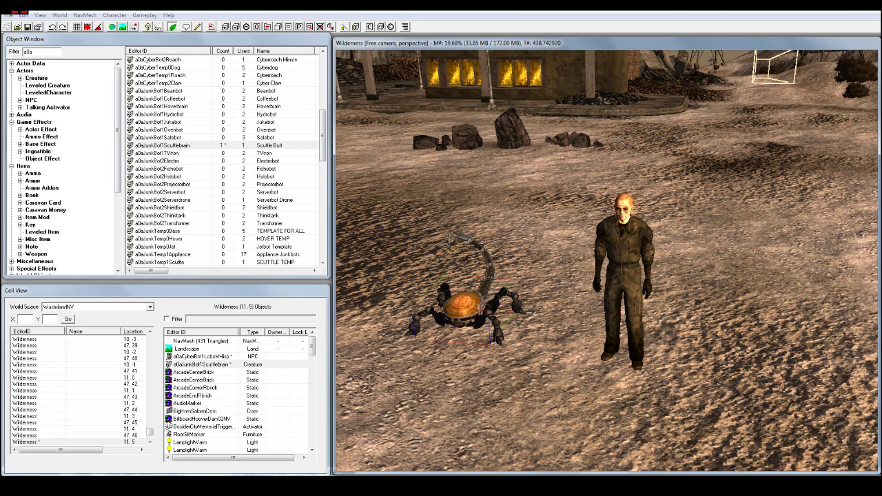
{"action": "left_click", "coordinate": [623, 282]}
Try filtering the object list by perk, and restore the a0a filter.
{"action": "left_click", "coordinate": [290, 40]}
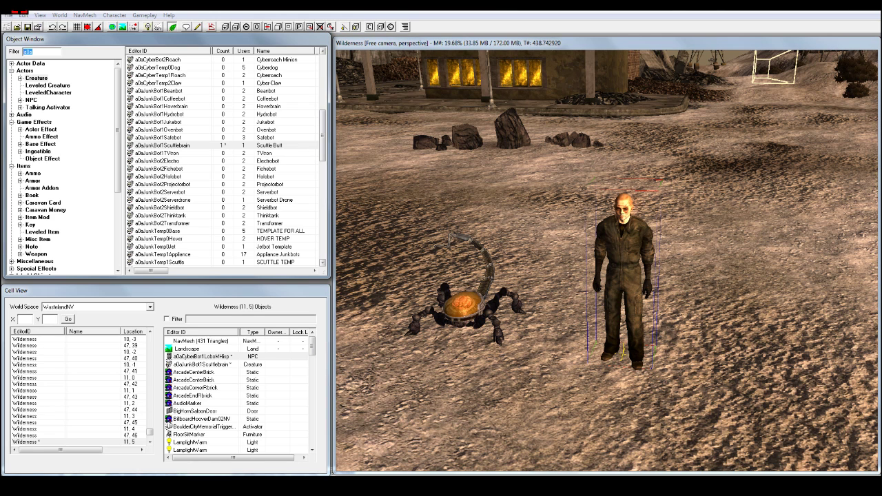
{"action": "type", "text": "perk"}
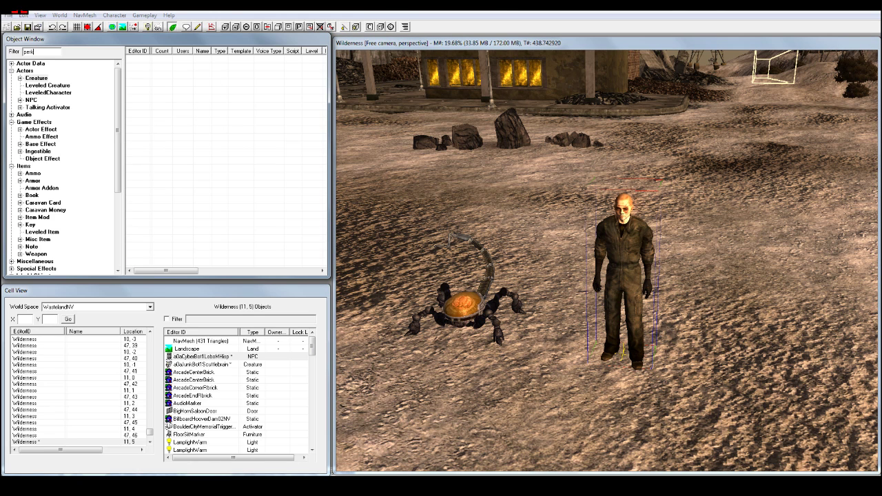
{"action": "double_click", "coordinate": [29, 52]}
{"action": "type", "text": "a0a"}
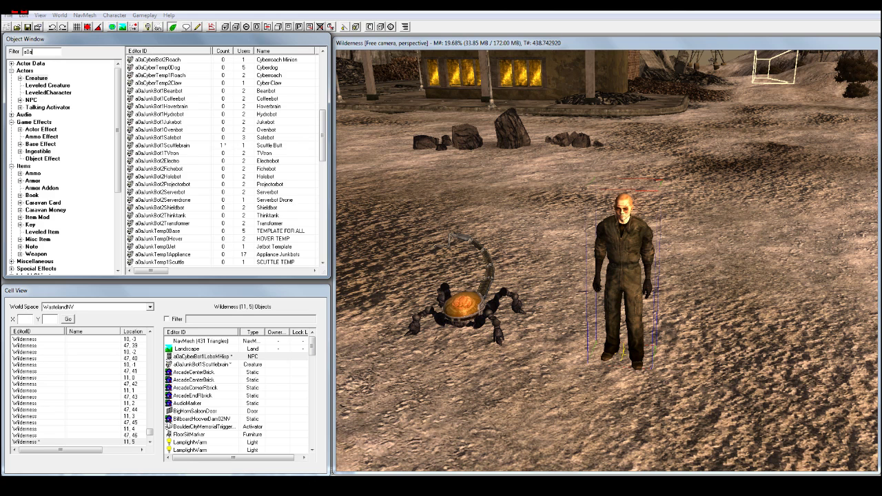
List the a0a perks under Actor Data and view the entries of a0aRobCoBotPerk.
{"action": "left_click", "coordinate": [12, 71]}
{"action": "left_click", "coordinate": [12, 64]}
{"action": "left_click", "coordinate": [30, 63]}
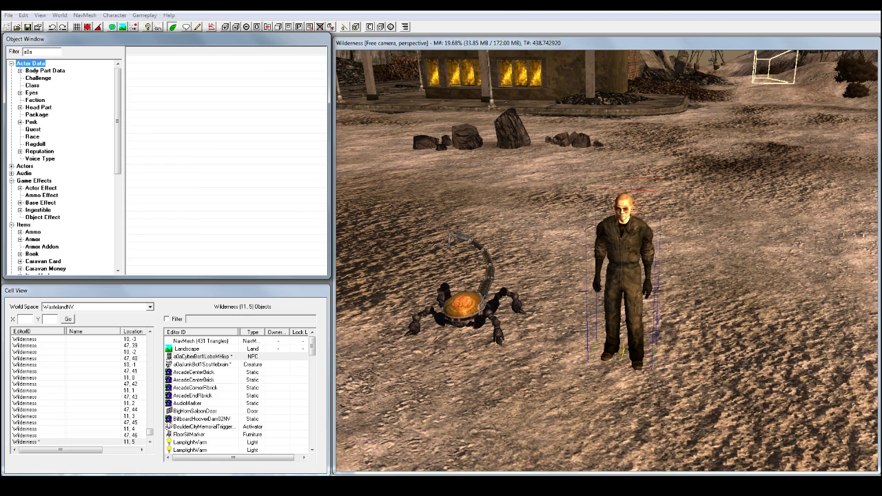
{"action": "left_click", "coordinate": [31, 121]}
{"action": "left_click", "coordinate": [20, 122]}
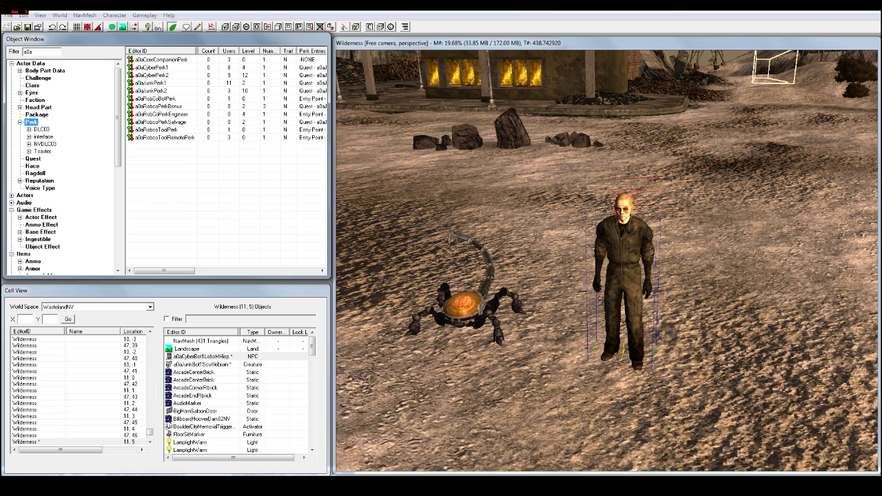
{"action": "double_click", "coordinate": [156, 99]}
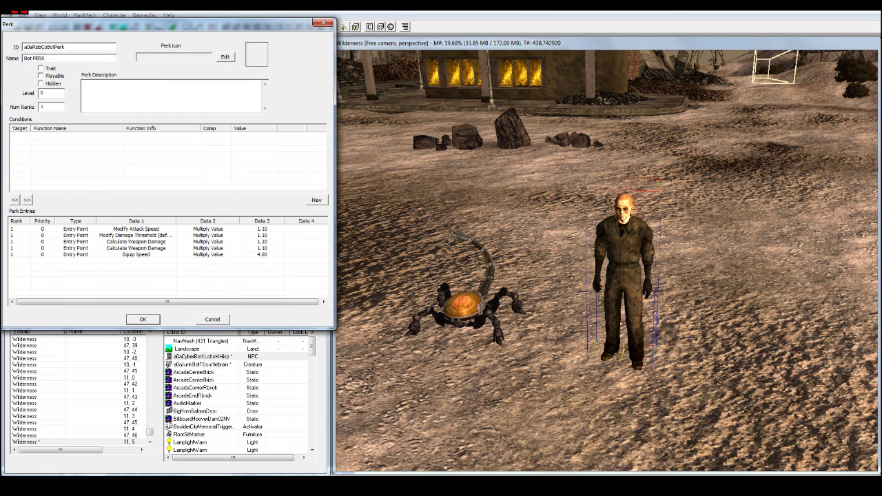
{"action": "left_click", "coordinate": [322, 23]}
Examine the a0aRobcoPerkBonus perk, reading its ID, description and a0aJunkQuest perk entries, and close it without changes.
{"action": "double_click", "coordinate": [159, 106]}
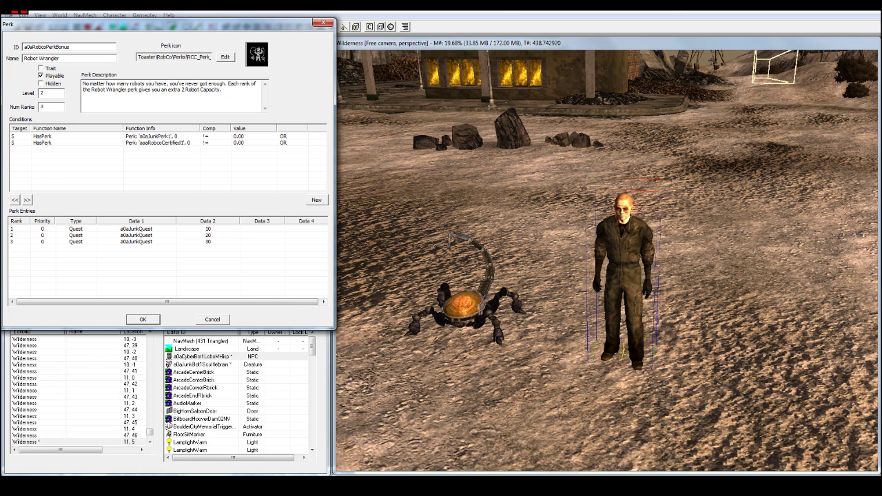
{"action": "left_click_drag", "start_coordinate": [36, 47], "coordinate": [67, 47]}
{"action": "left_click", "coordinate": [71, 47]}
{"action": "left_click_drag", "start_coordinate": [88, 84], "coordinate": [234, 84]}
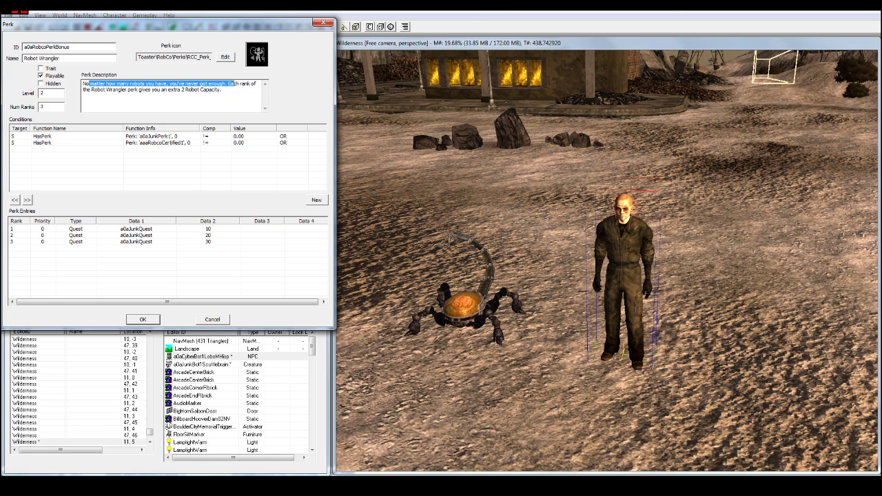
{"action": "left_click_drag", "start_coordinate": [113, 90], "coordinate": [218, 89]}
{"action": "left_click", "coordinate": [217, 89]}
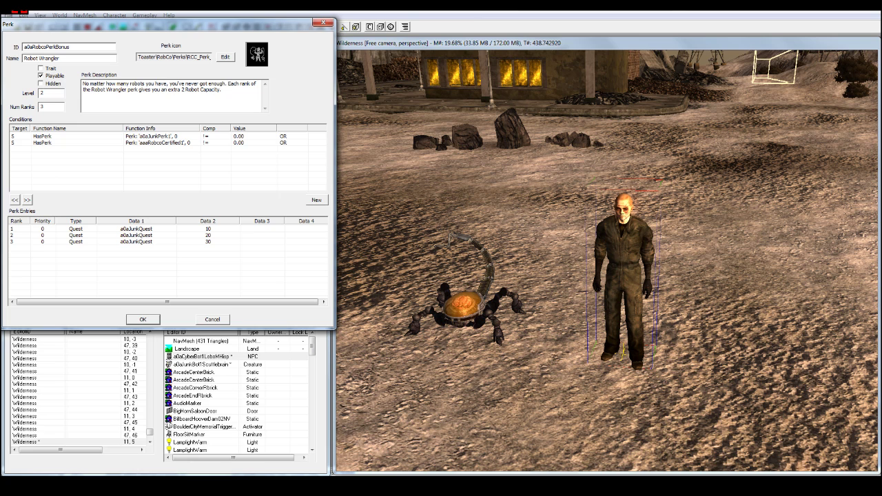
{"action": "left_click", "coordinate": [137, 229]}
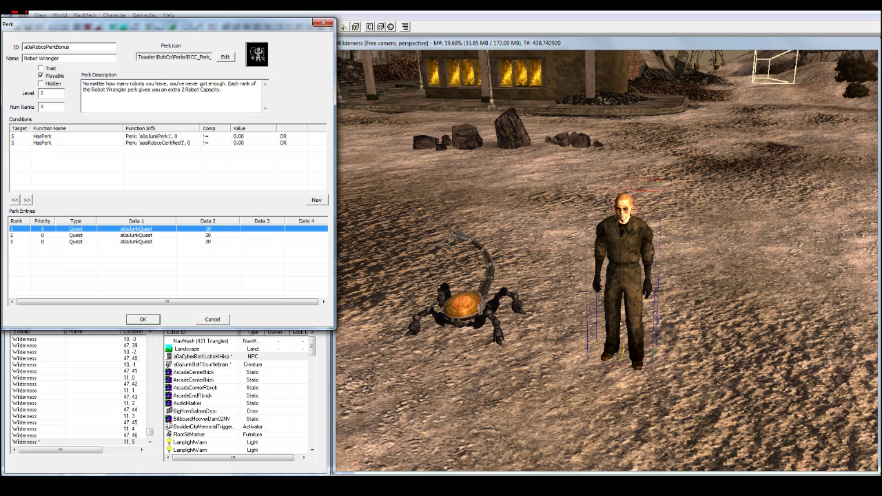
{"action": "right_click", "coordinate": [133, 234]}
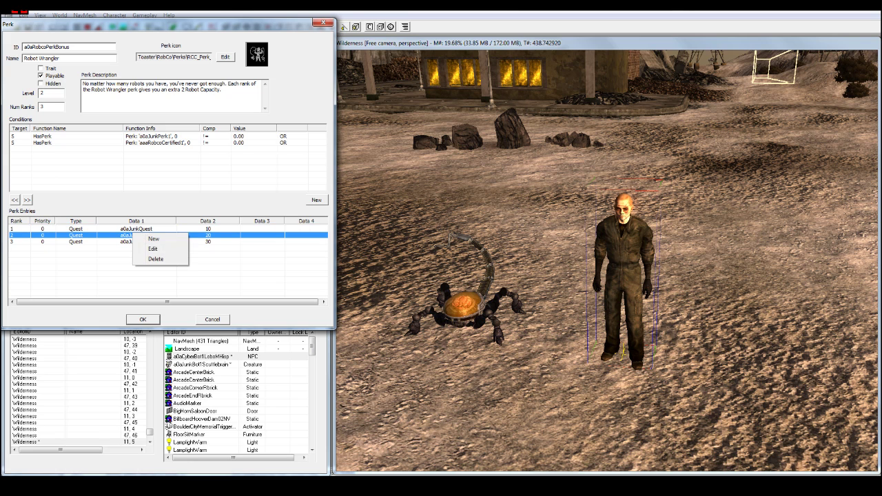
{"action": "left_click", "coordinate": [133, 229]}
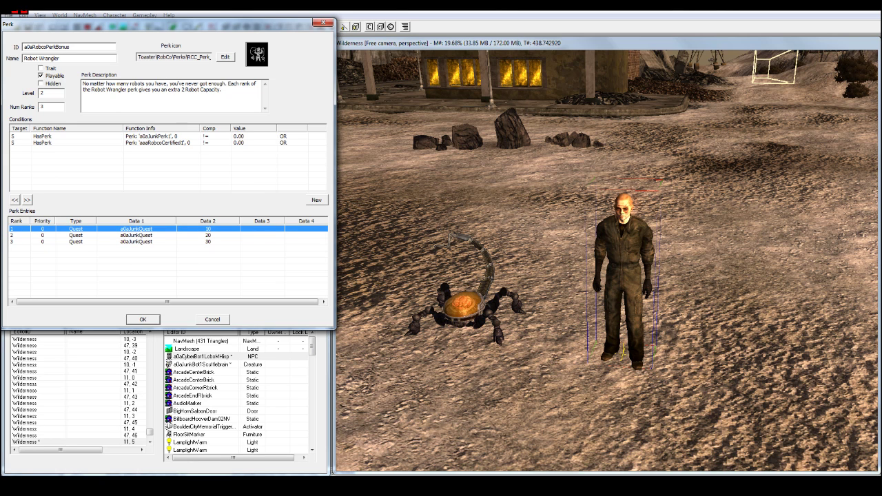
{"action": "left_click", "coordinate": [212, 320]}
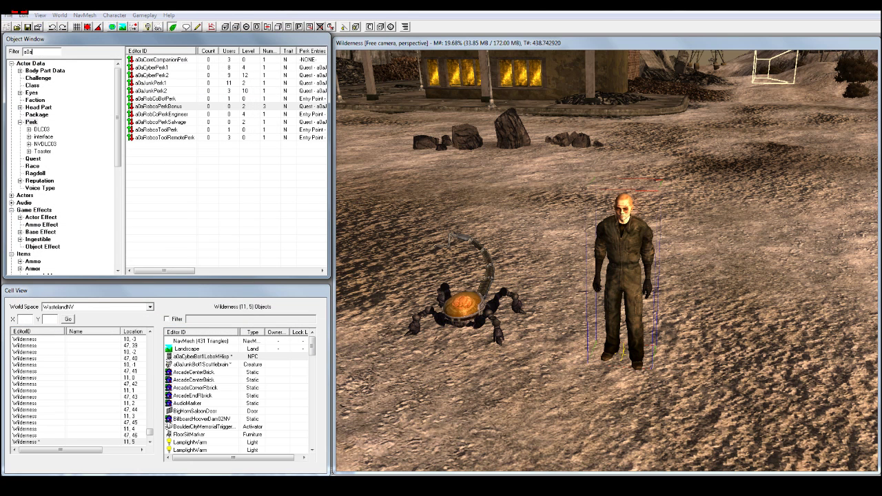
Filter all object types for a0ajunkquest and open the a0aJunkQuest quest.
{"action": "type", "text": "junkquest"}
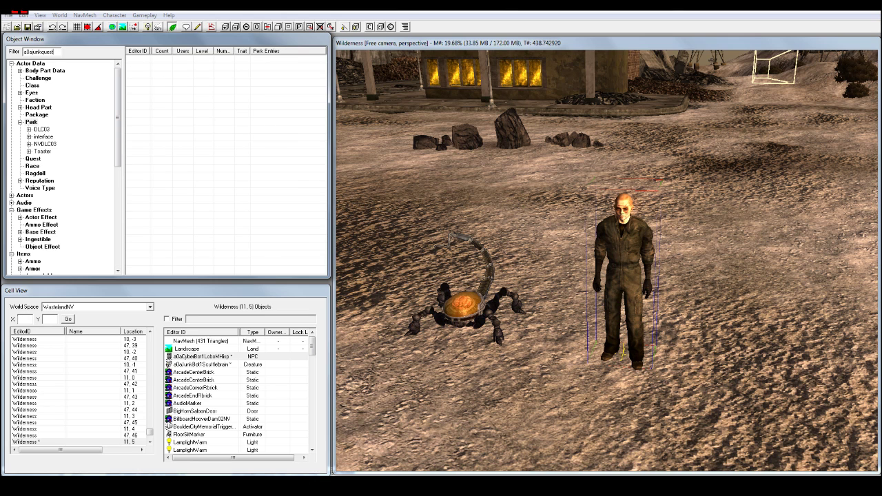
{"action": "left_click", "coordinate": [31, 122]}
{"action": "left_click_drag", "start_coordinate": [118, 118], "coordinate": [118, 219]}
{"action": "left_click", "coordinate": [21, 268]}
{"action": "left_click", "coordinate": [151, 60]}
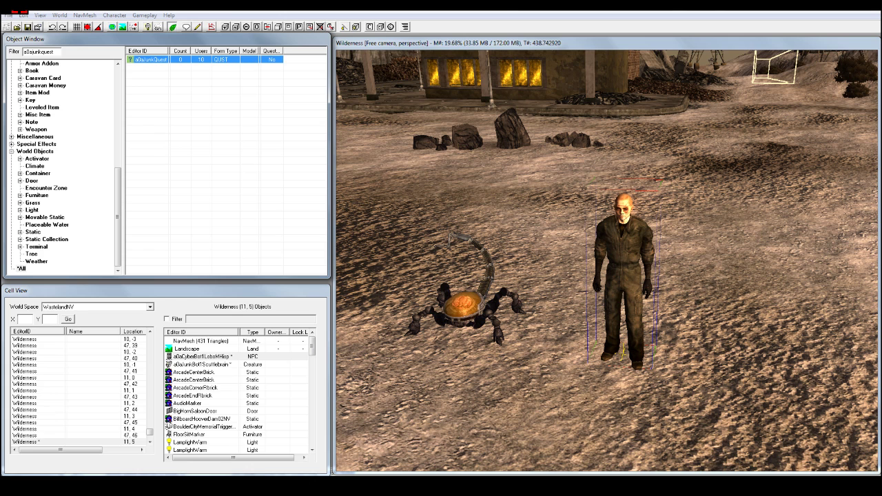
{"action": "double_click", "coordinate": [151, 60]}
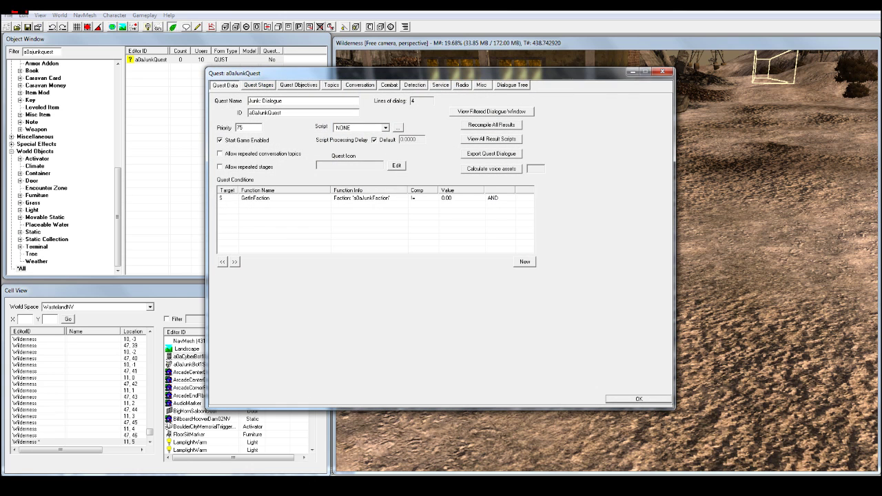
View the quest stages of a0aJunkQuest and change stage 10's result script to "set robcolimitbonus to robcolimitbonus +40".
{"action": "left_click", "coordinate": [258, 85]}
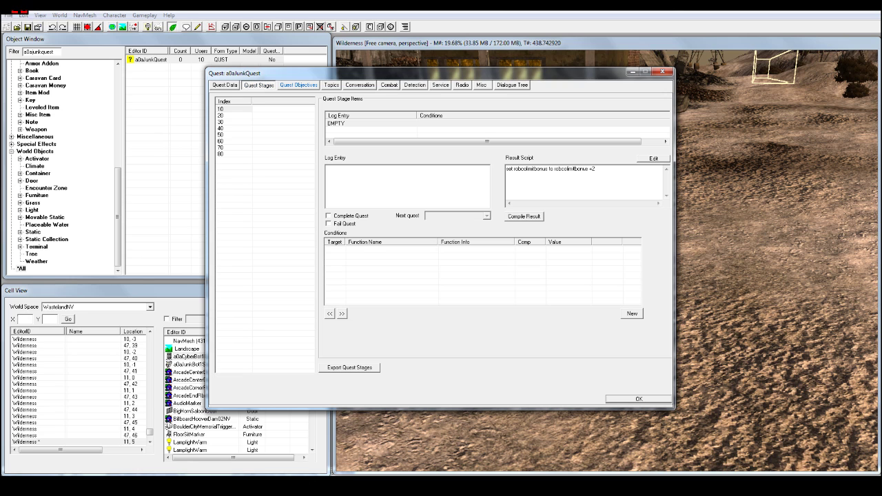
{"action": "left_click", "coordinate": [220, 109]}
{"action": "left_click_drag", "start_coordinate": [414, 73], "coordinate": [394, 87]}
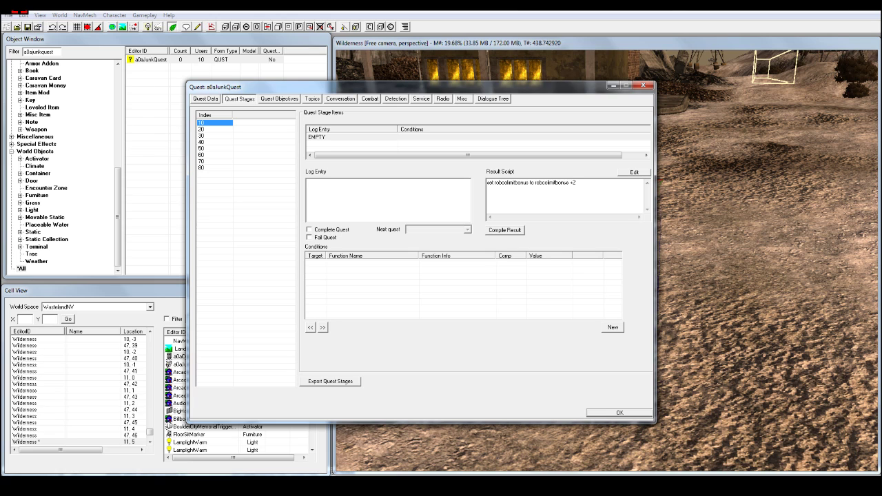
{"action": "left_click_drag", "start_coordinate": [492, 183], "coordinate": [577, 183]}
{"action": "left_click", "coordinate": [577, 183]}
{"action": "left_click_drag", "start_coordinate": [487, 183], "coordinate": [577, 183]}
{"action": "left_click", "coordinate": [577, 183]}
Change stage 20's result script to add 40 to robcolimitbonus, and check stage 10's script against it.
{"action": "left_click", "coordinate": [201, 129]}
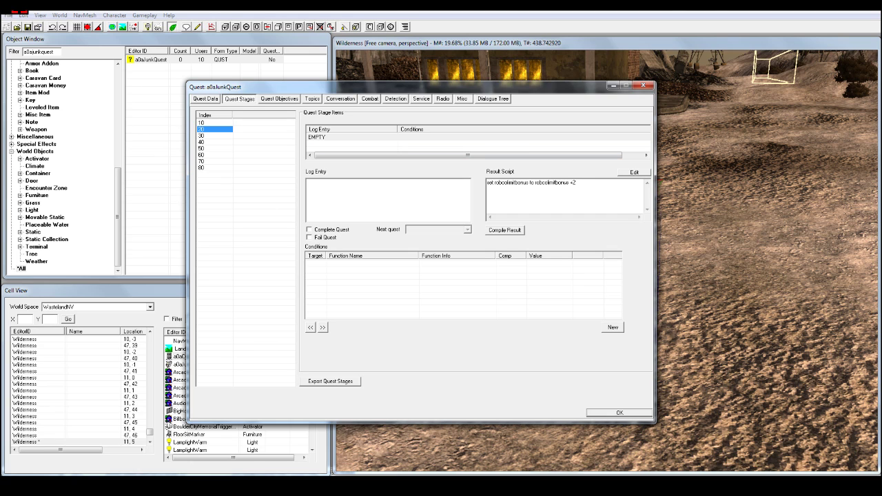
{"action": "left_click", "coordinate": [577, 183]}
{"action": "left_click", "coordinate": [201, 122]}
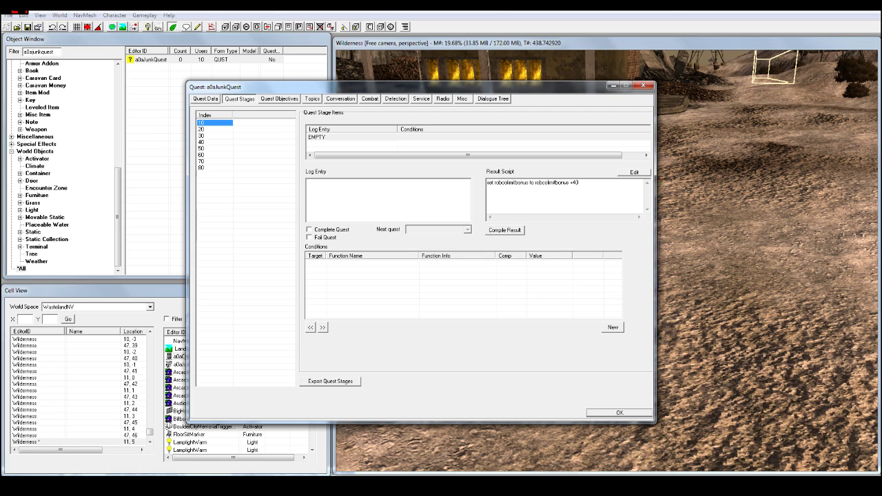
{"action": "left_click", "coordinate": [579, 182]}
{"action": "left_click", "coordinate": [201, 122]}
{"action": "left_click", "coordinate": [201, 130]}
{"action": "left_click", "coordinate": [578, 183]}
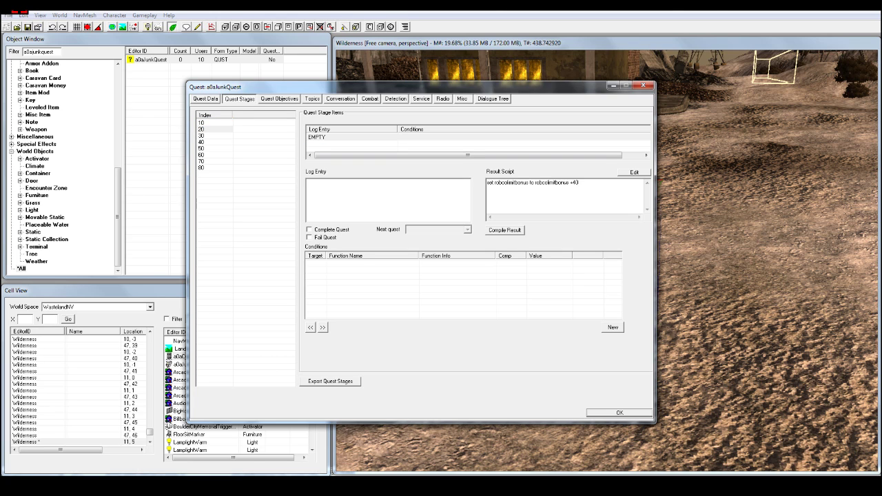
Set the robcolimitbonus increment in stage 30's result script to +40.
{"action": "left_click", "coordinate": [201, 136]}
{"action": "left_click", "coordinate": [578, 182]}
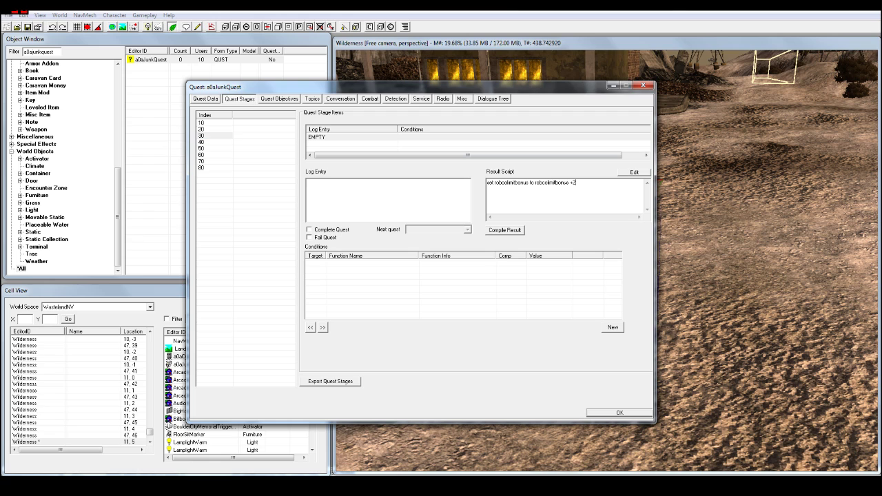
{"action": "key", "text": "BackSpace"}
{"action": "type", "text": "40"}
Examine the salvage settings in stage 40's result script, recheck stage 30, and close the quest.
{"action": "left_click", "coordinate": [201, 142]}
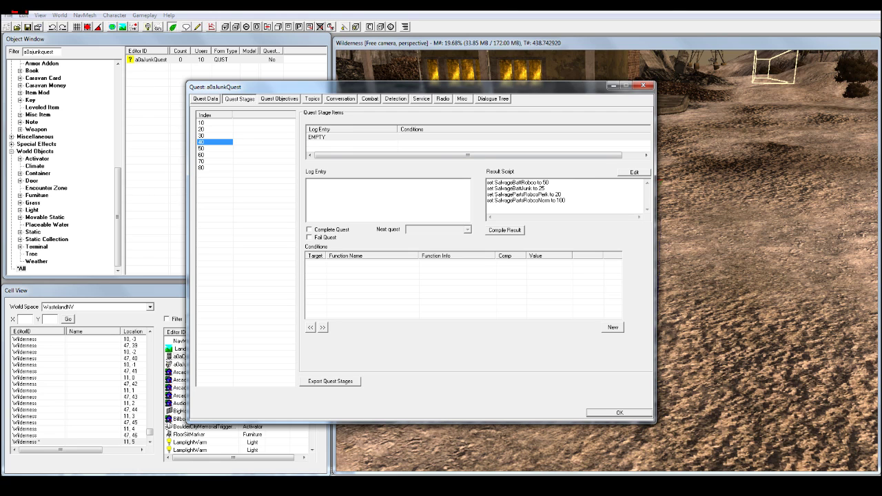
{"action": "left_click_drag", "start_coordinate": [576, 182], "coordinate": [575, 201]}
{"action": "left_click", "coordinate": [573, 195]}
{"action": "key", "text": "shift+Home"}
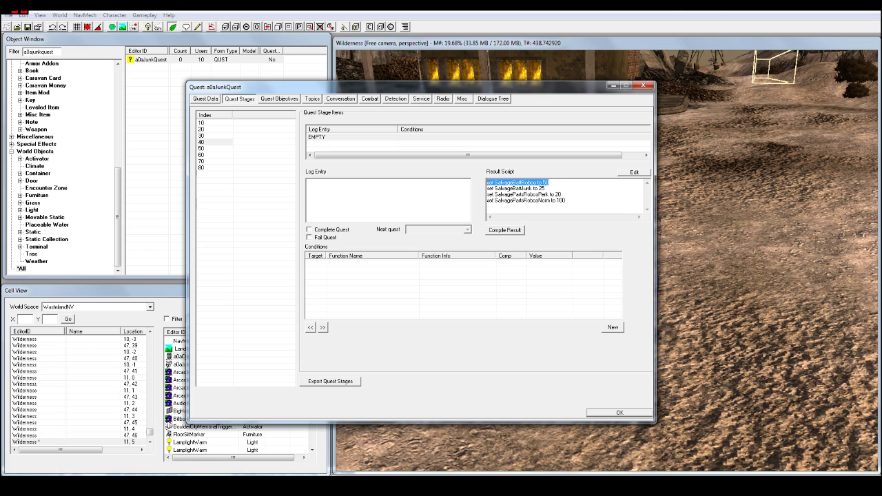
{"action": "left_click", "coordinate": [201, 136]}
{"action": "left_click", "coordinate": [579, 182]}
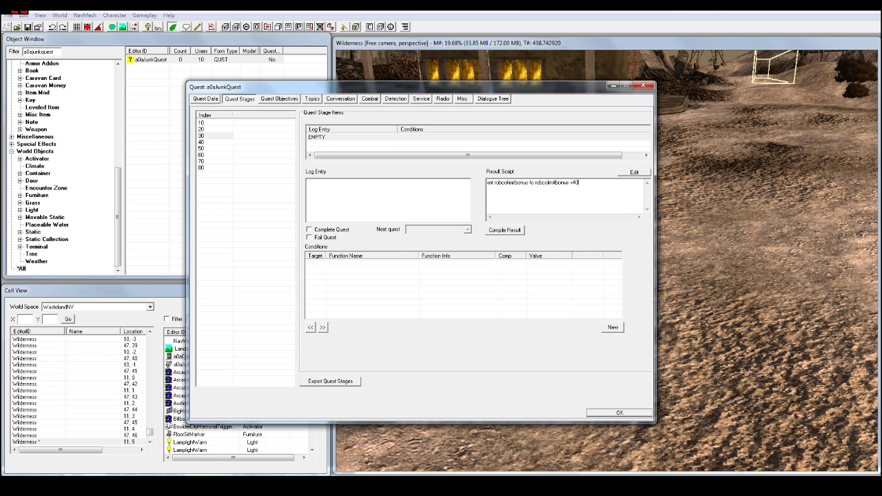
{"action": "left_click", "coordinate": [643, 85]}
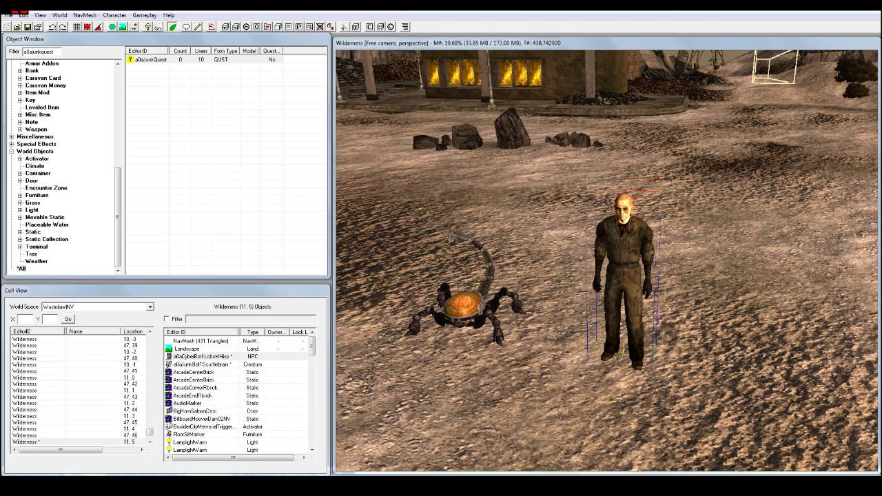
Switch to Fallout Mod Manager and select RobCo Certified.esm in the plugin list.
{"action": "left_click", "coordinate": [467, 305]}
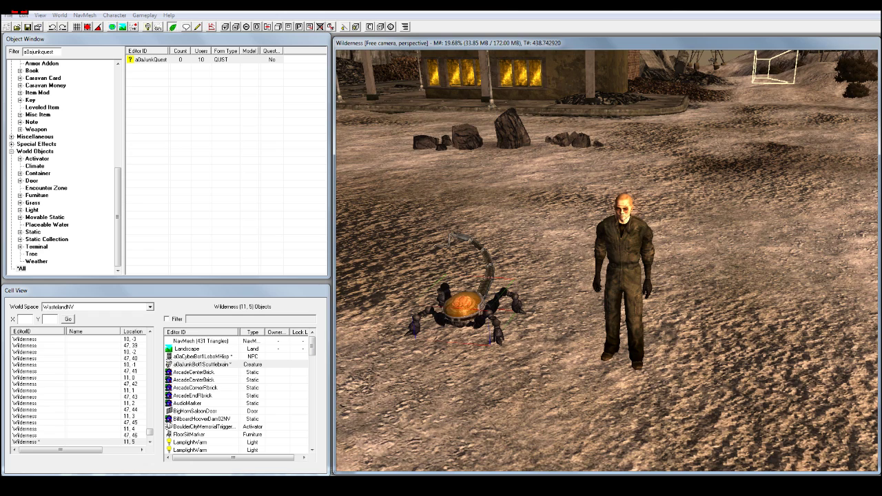
{"action": "left_click", "coordinate": [13, 486]}
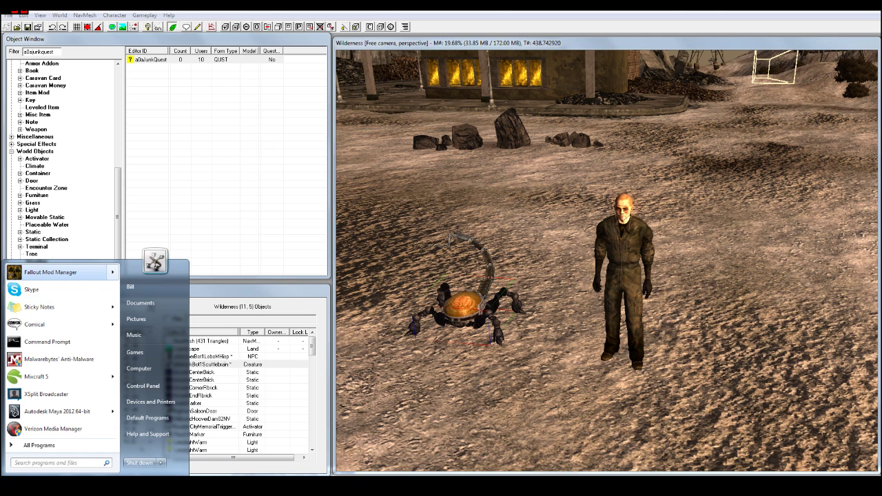
{"action": "left_click", "coordinate": [62, 272]}
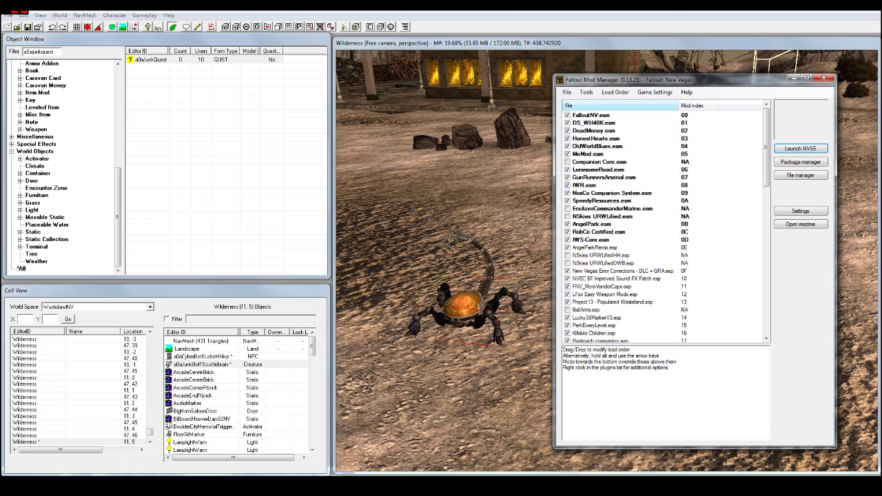
{"action": "left_click_drag", "start_coordinate": [629, 81], "coordinate": [456, 81]}
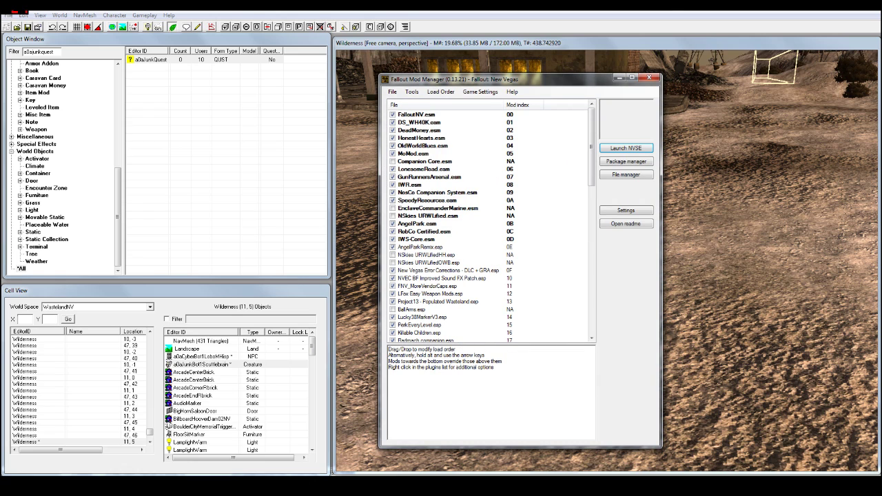
{"action": "left_click", "coordinate": [424, 232]}
Deactivate RobcoRobots-Boulder.esp and activate RobcoOurBots.esp in the load order.
{"action": "left_click_drag", "start_coordinate": [591, 147], "coordinate": [591, 294]}
{"action": "left_click", "coordinate": [425, 325]}
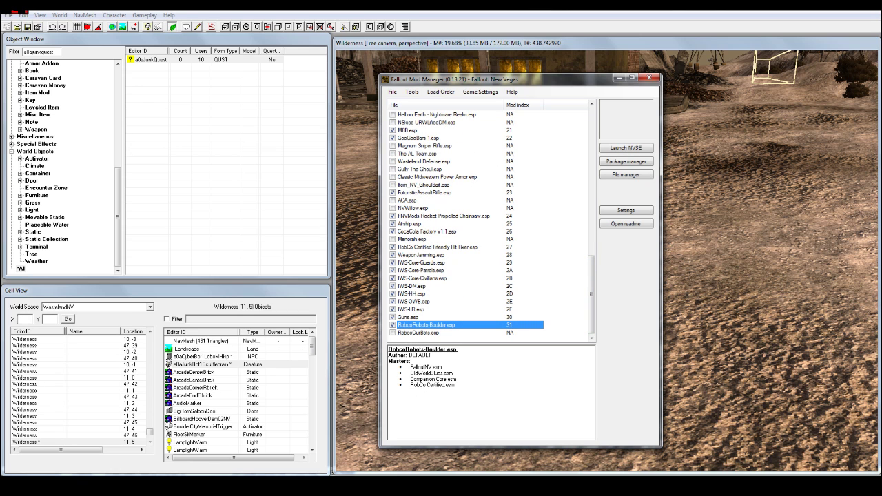
{"action": "key", "text": "space"}
{"action": "left_click", "coordinate": [418, 332]}
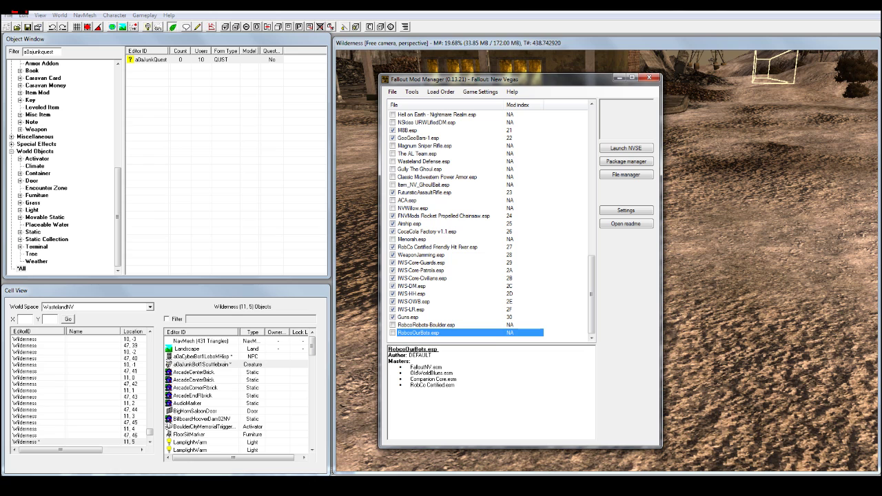
{"action": "key", "text": "space"}
Examine the masters of RobcoOurBots.esp, in particular the RobCo Certified.esm dependency.
{"action": "left_click_drag", "start_coordinate": [414, 385], "coordinate": [454, 385]}
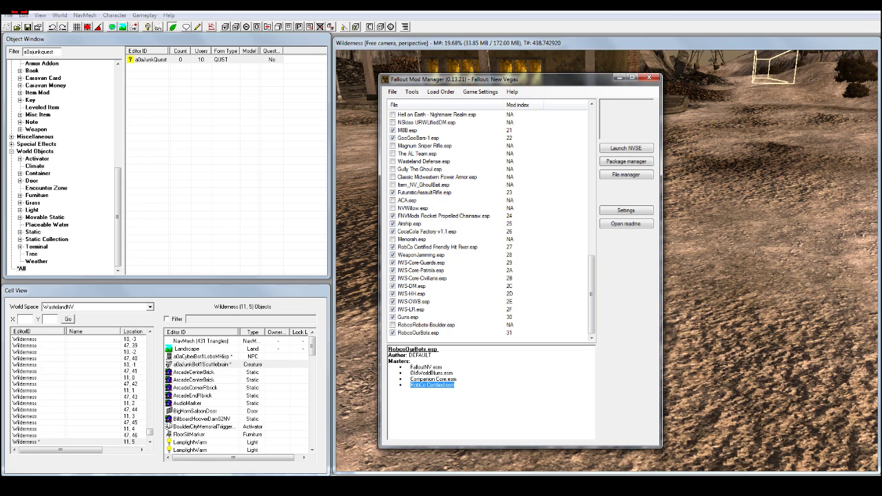
{"action": "left_click", "coordinate": [422, 385]}
{"action": "left_click", "coordinate": [418, 333]}
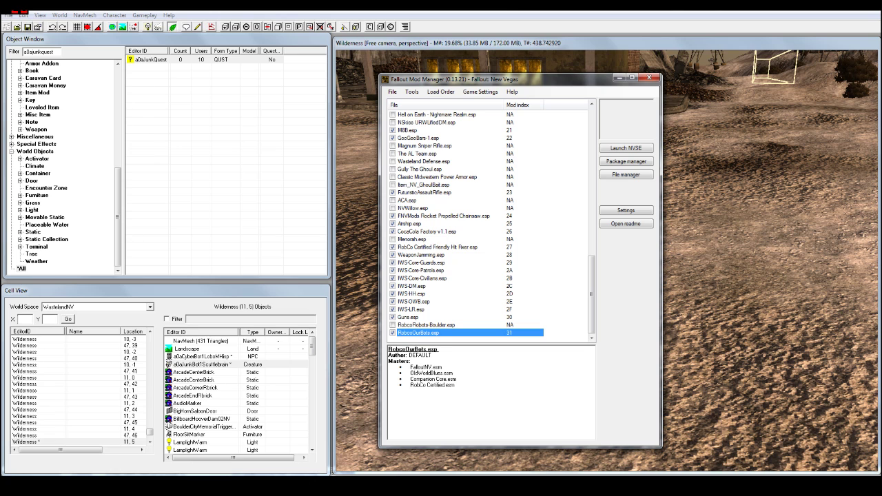
{"action": "left_click_drag", "start_coordinate": [410, 385], "coordinate": [454, 385]}
{"action": "left_click", "coordinate": [448, 385]}
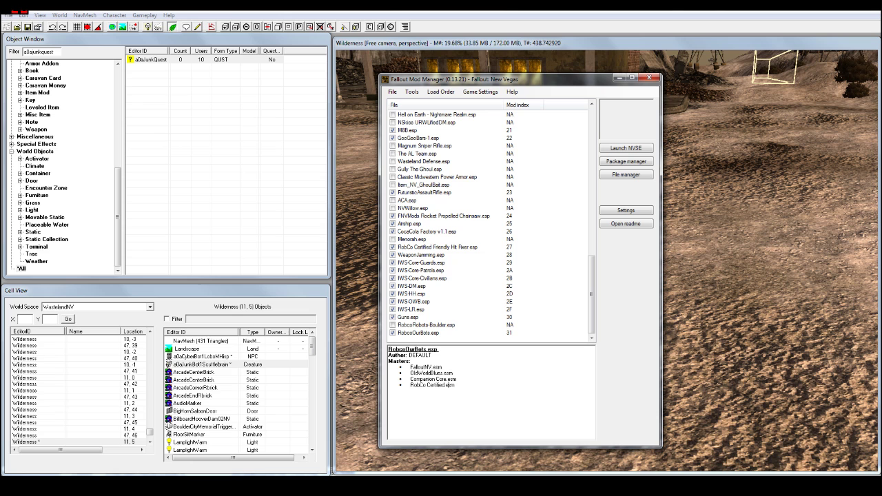
{"action": "left_click_drag", "start_coordinate": [482, 79], "coordinate": [423, 51]}
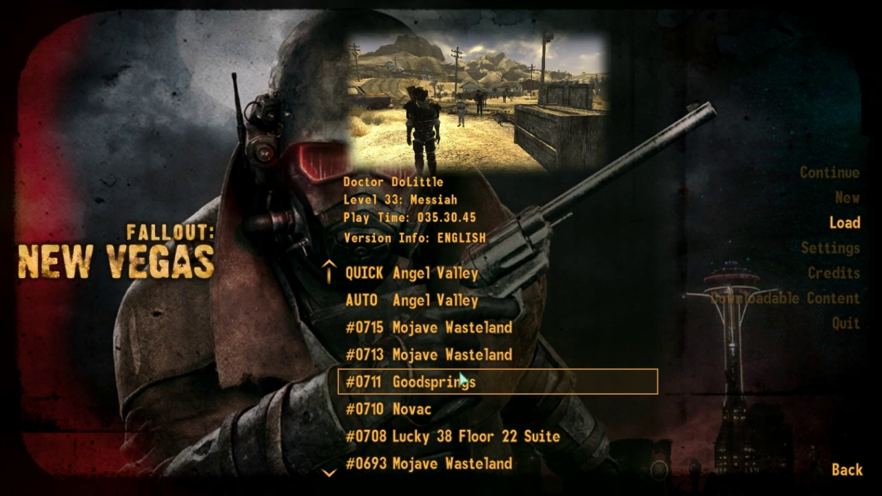
In Fallout: New Vegas, load the #0711 Goodsprings save and dismiss the Welcome To IWS message.
{"action": "left_click", "coordinate": [460, 378]}
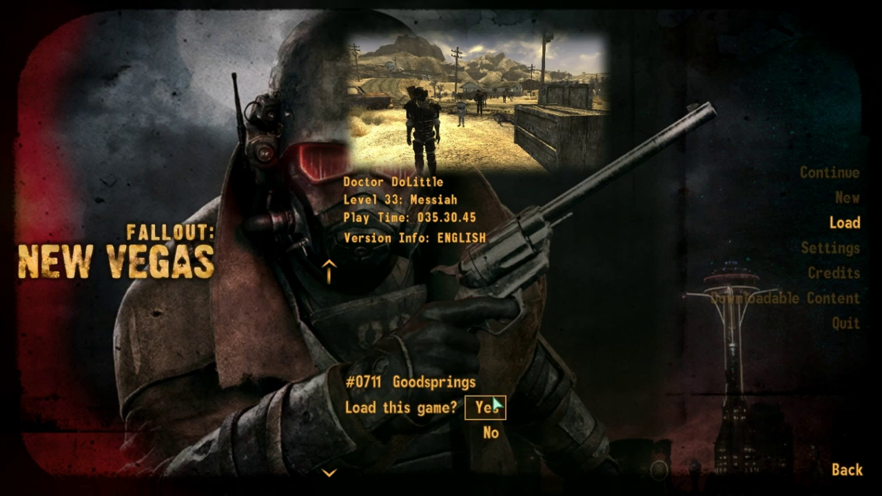
{"action": "left_click", "coordinate": [487, 406]}
{"action": "left_click", "coordinate": [445, 328]}
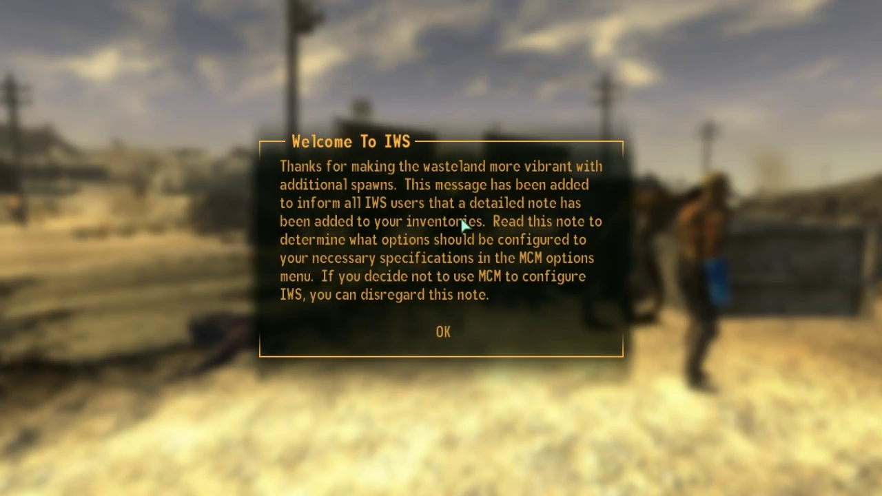
{"action": "left_click", "coordinate": [443, 332]}
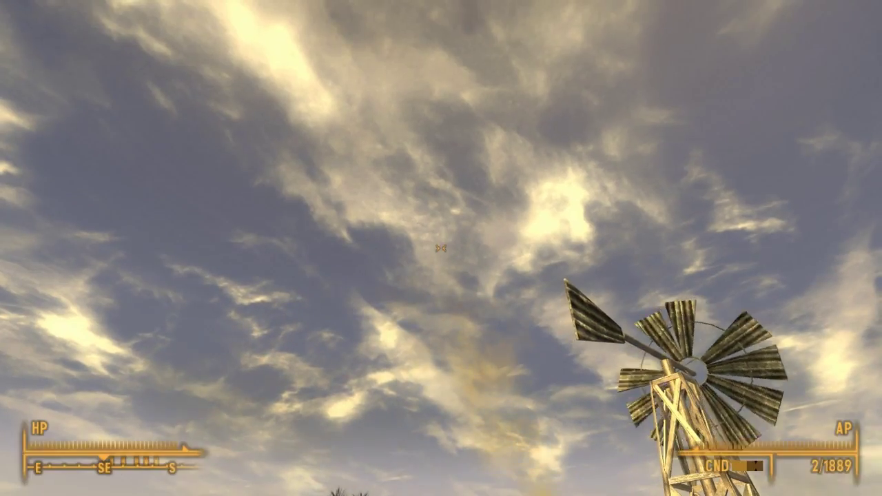
Advance the character one level with the console command player.advlevel.
{"action": "key", "text": "grave"}
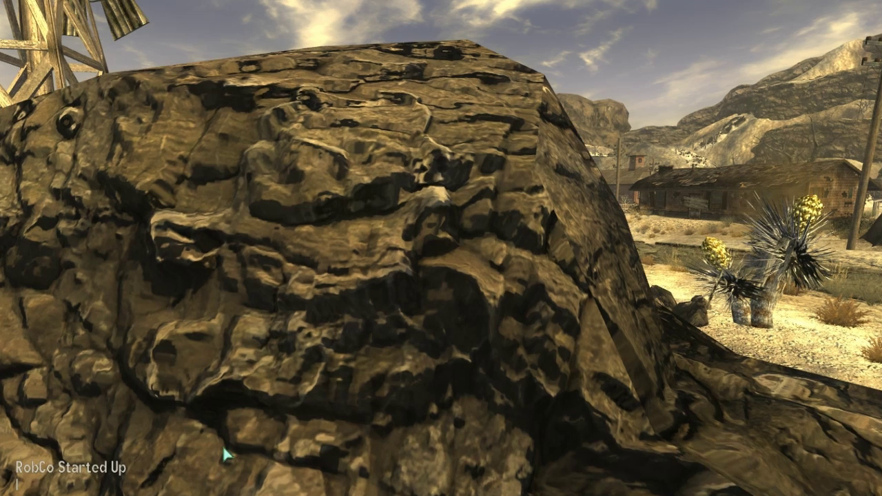
{"action": "type", "text": "player.advlevel"}
{"action": "key", "text": "Return"}
{"action": "key", "text": "grave"}
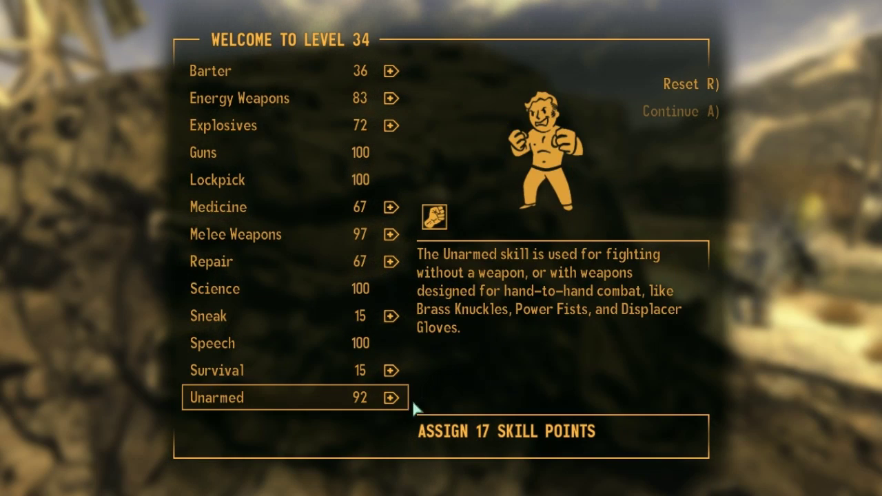
Assign all 17 skill points to Sneak and continue to the perk selection.
{"action": "left_click", "coordinate": [399, 315]}
{"action": "left_click", "coordinate": [399, 315]}
{"action": "left_click", "coordinate": [399, 315]}
{"action": "left_click", "coordinate": [399, 315]}
{"action": "left_click", "coordinate": [399, 315]}
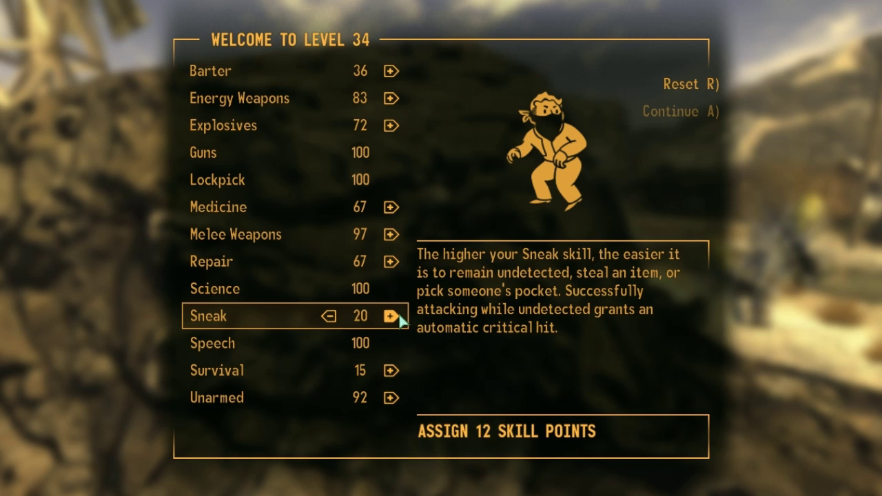
{"action": "left_click", "coordinate": [398, 315]}
{"action": "left_click", "coordinate": [399, 314]}
{"action": "double_click", "coordinate": [399, 314]}
{"action": "left_click", "coordinate": [399, 314]}
{"action": "left_click", "coordinate": [399, 314]}
{"action": "left_click", "coordinate": [398, 314]}
{"action": "left_click", "coordinate": [399, 314]}
{"action": "left_click", "coordinate": [399, 314]}
{"action": "double_click", "coordinate": [399, 314]}
{"action": "left_click", "coordinate": [398, 313]}
{"action": "key", "text": "a"}
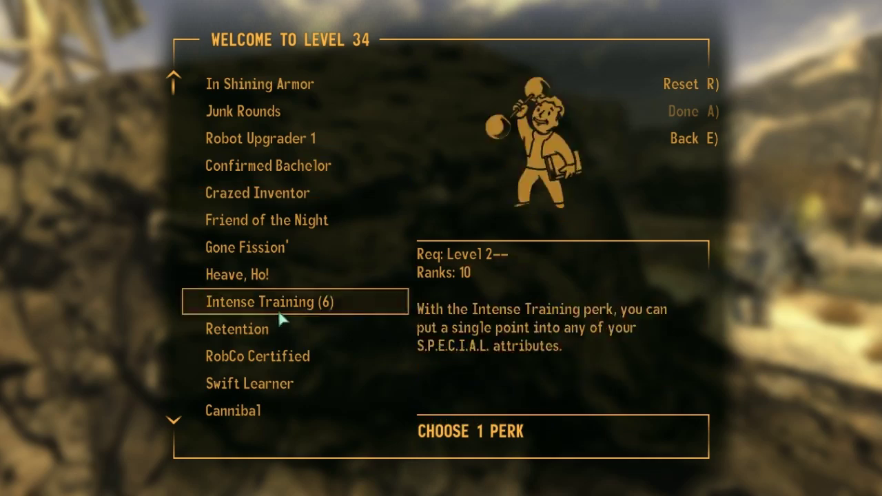
Choose the RobCo Certified perk and finish the level-up to level 34.
{"action": "scroll", "coordinate": [278, 344], "scroll_direction": "down", "scroll_amount": 1}
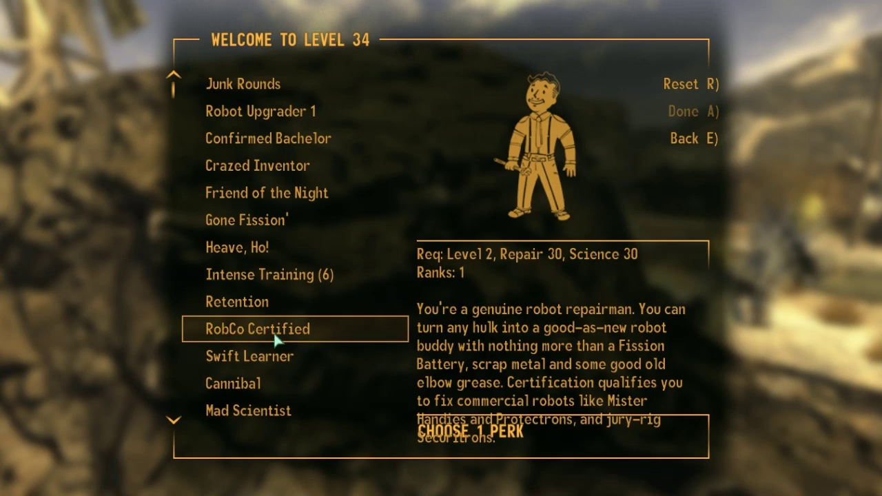
{"action": "left_click", "coordinate": [275, 335]}
{"action": "key", "text": "a"}
{"action": "key", "text": "s"}
{"action": "key", "text": "d"}
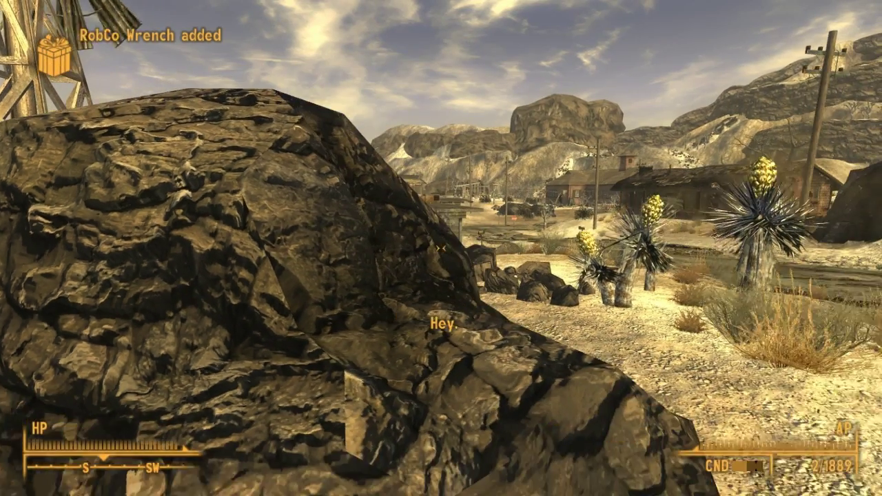
Reopen the console and repeat player.advlevel to advance the character to level 35.
{"action": "key", "text": "grave"}
{"action": "key", "text": "grave"}
{"action": "key", "text": "w"}
{"action": "key", "text": "a"}
{"action": "key", "text": "grave"}
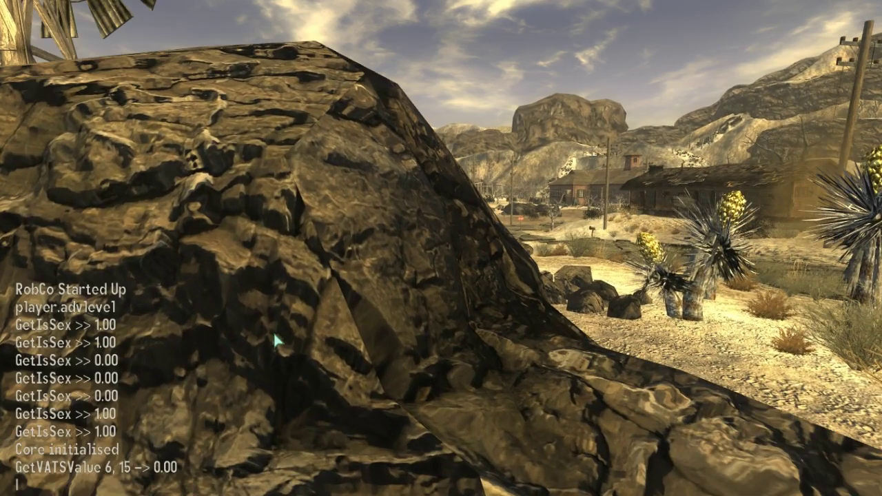
{"action": "key", "text": "Up"}
{"action": "key", "text": "Return"}
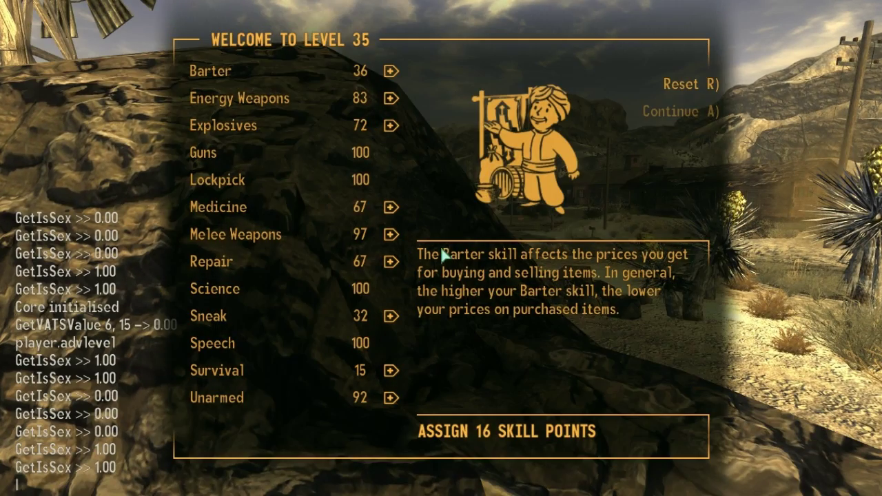
Assign the level 35 skill points to Medicine, then choose the Robot Wrangler perk and finish the level-up.
{"action": "left_click", "coordinate": [399, 214]}
{"action": "left_click", "coordinate": [397, 213]}
{"action": "left_click", "coordinate": [397, 212]}
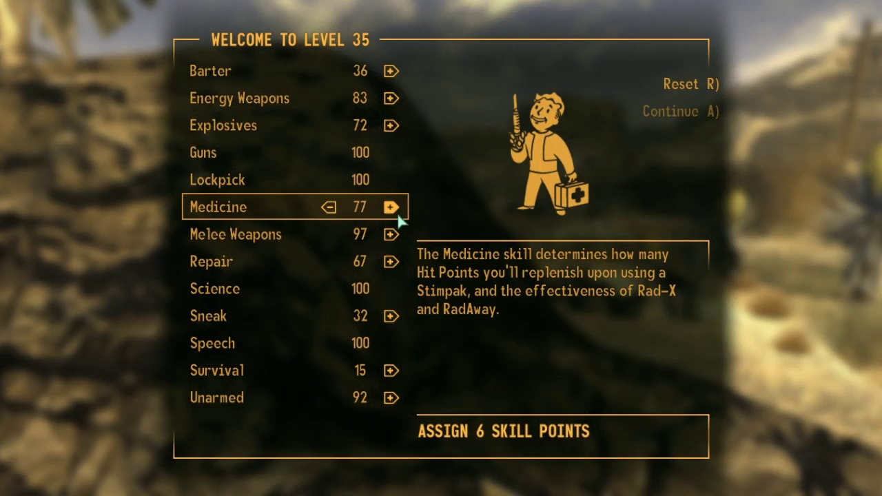
{"action": "left_click", "coordinate": [397, 213]}
{"action": "left_click", "coordinate": [397, 212]}
{"action": "key", "text": "a"}
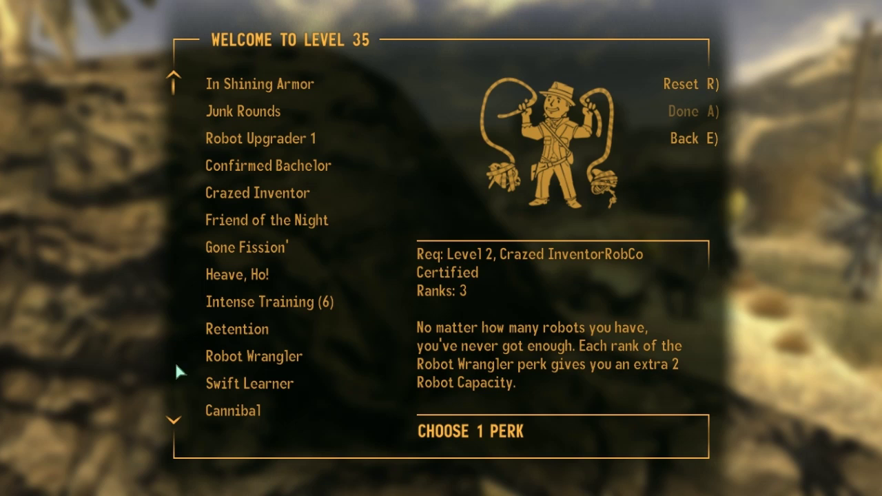
{"action": "left_click", "coordinate": [262, 370]}
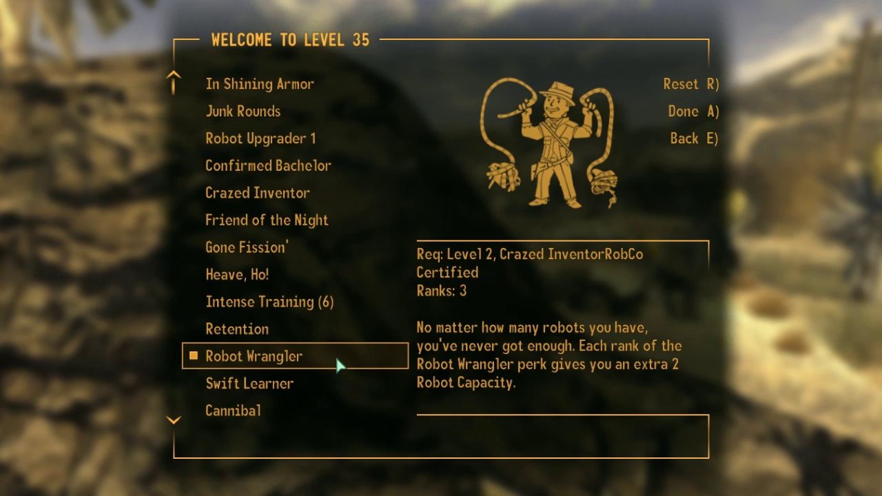
{"action": "key", "text": "a"}
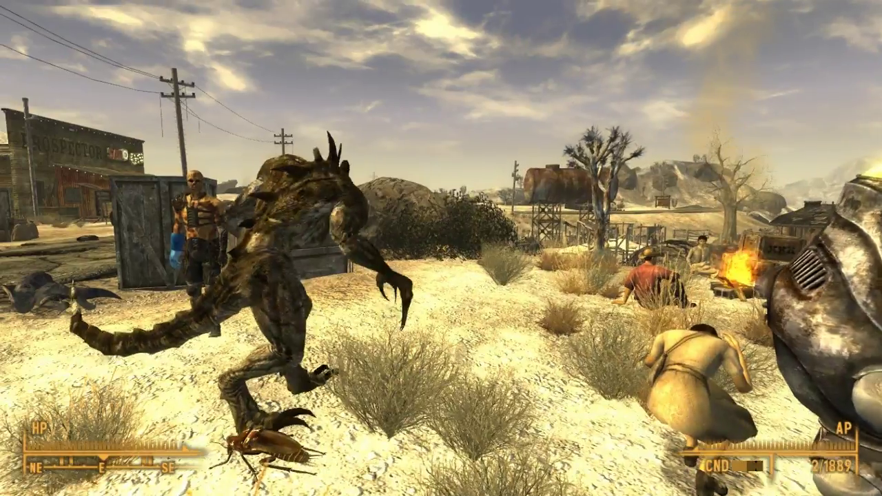
Browse the Pip-Boy world map for a destination away from Goodsprings and travel to the ruined city area with the companions.
{"action": "key", "text": "Tab"}
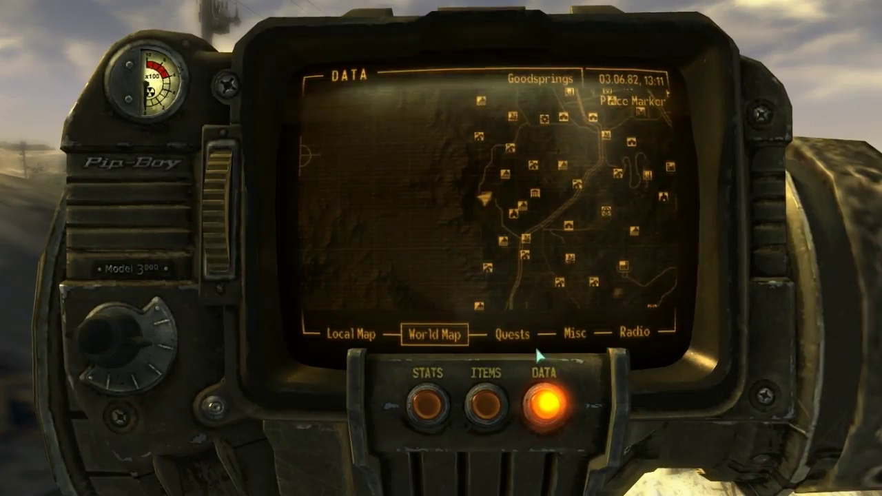
{"action": "left_click_drag", "start_coordinate": [541, 230], "coordinate": [528, 171]}
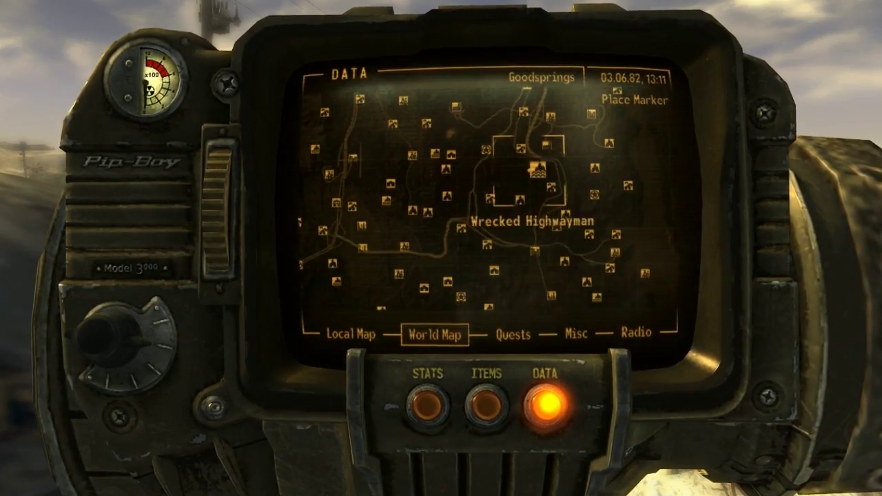
{"action": "left_click_drag", "start_coordinate": [535, 248], "coordinate": [527, 198]}
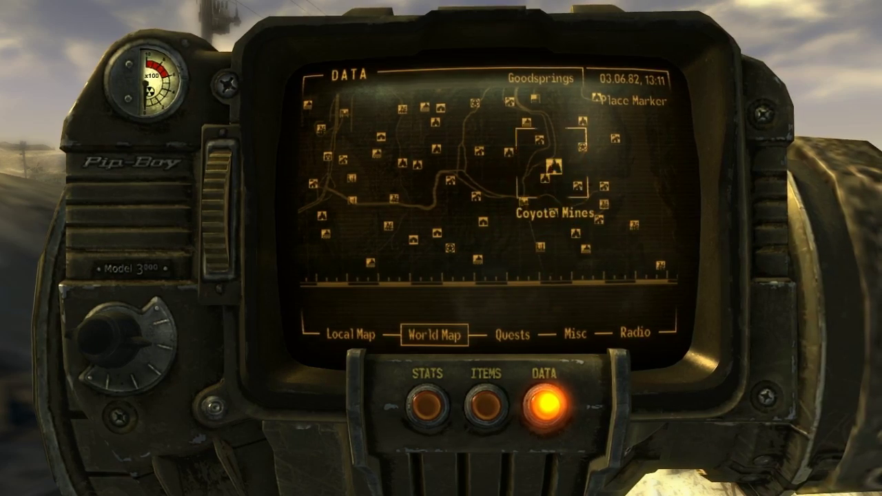
{"action": "left_click_drag", "start_coordinate": [528, 91], "coordinate": [486, 267]}
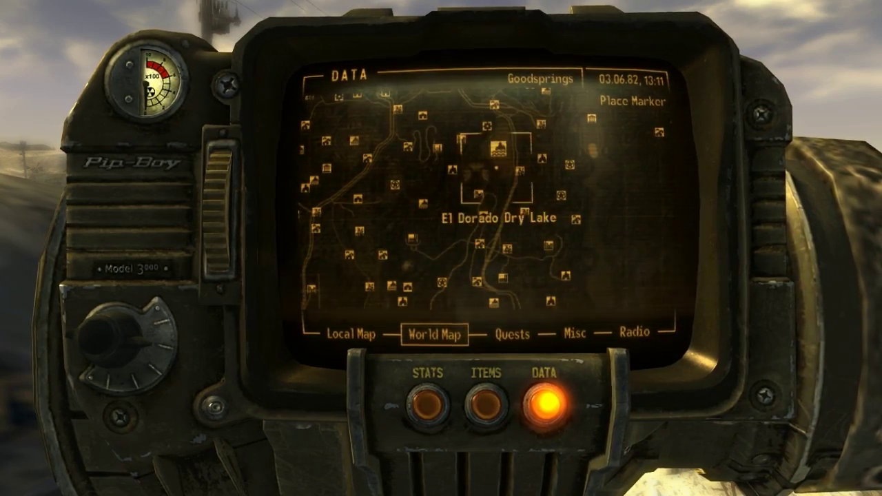
{"action": "key", "text": "Tab"}
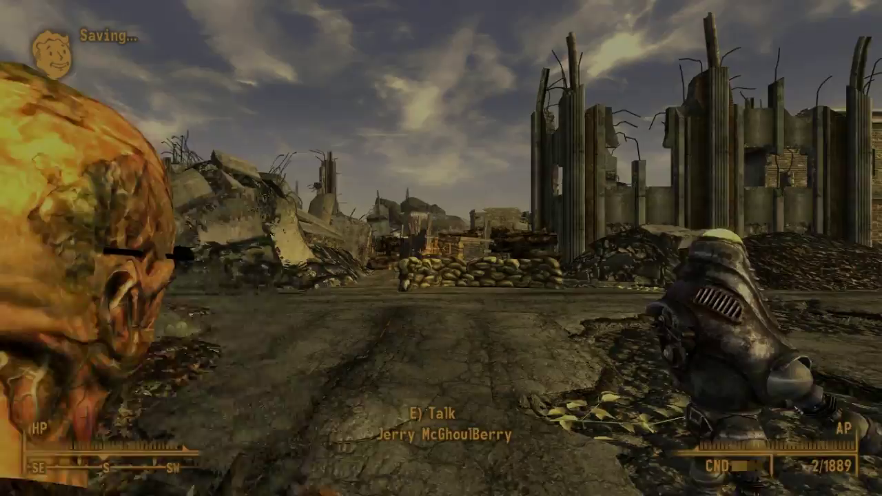
Move around the companions among the ruins, ready the gun and fire it upward.
{"action": "key", "text": "w"}
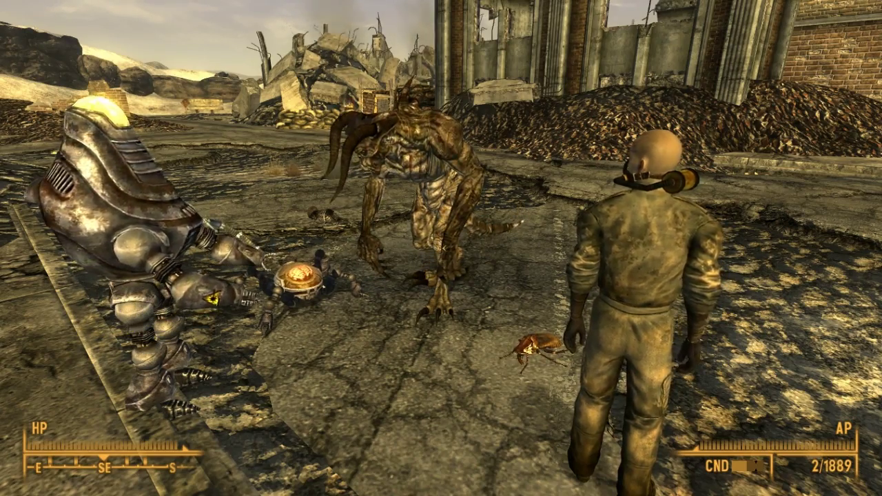
{"action": "key", "text": "r"}
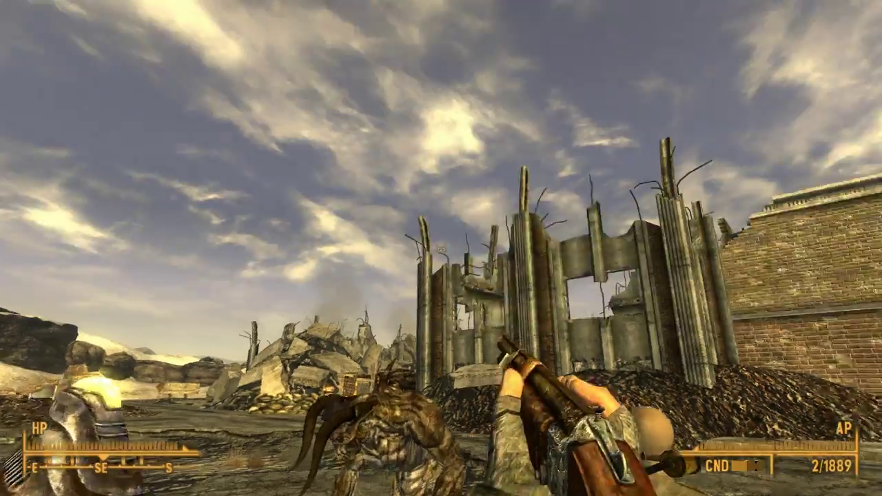
{"action": "left_click", "coordinate": [441, 248]}
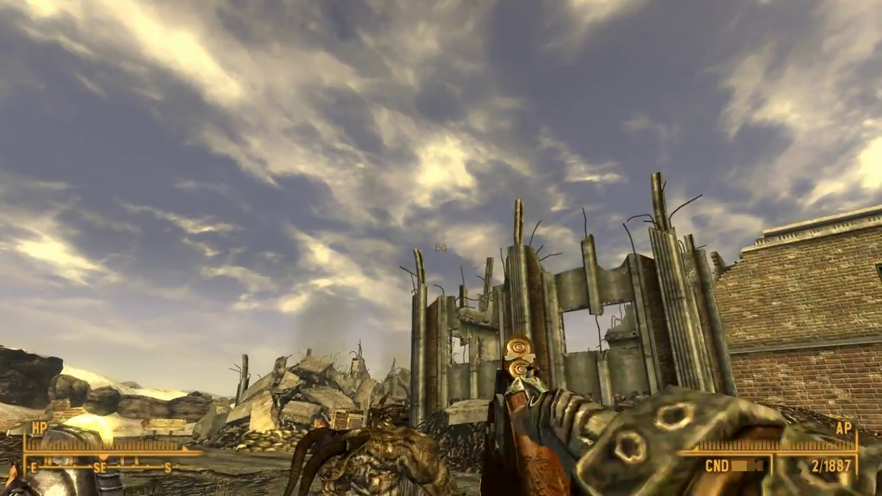